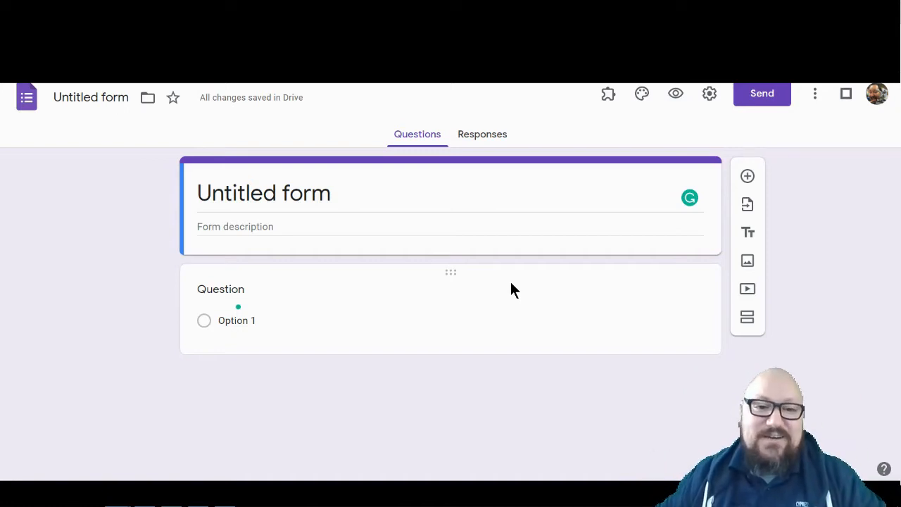
Title the form with the author's first name in the possessive followed by "Form", and delete the default question.
left_click(309, 196)
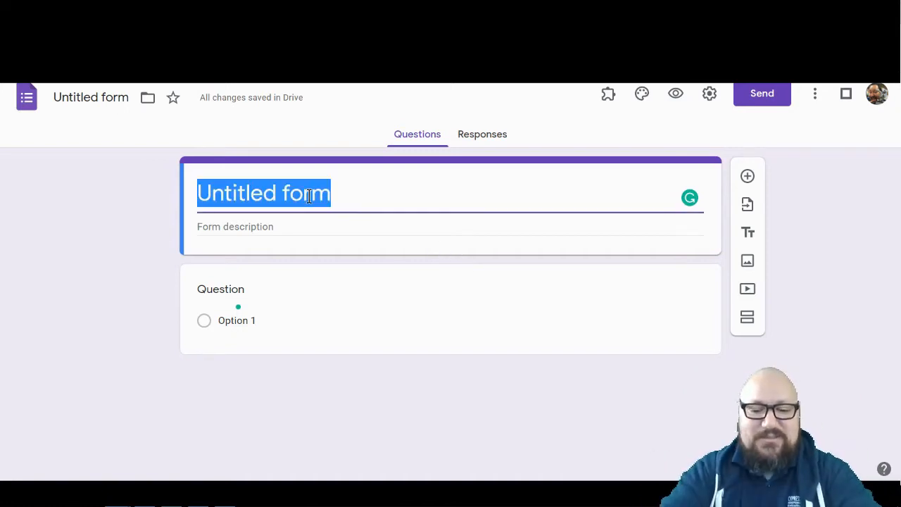
type("Manny's")
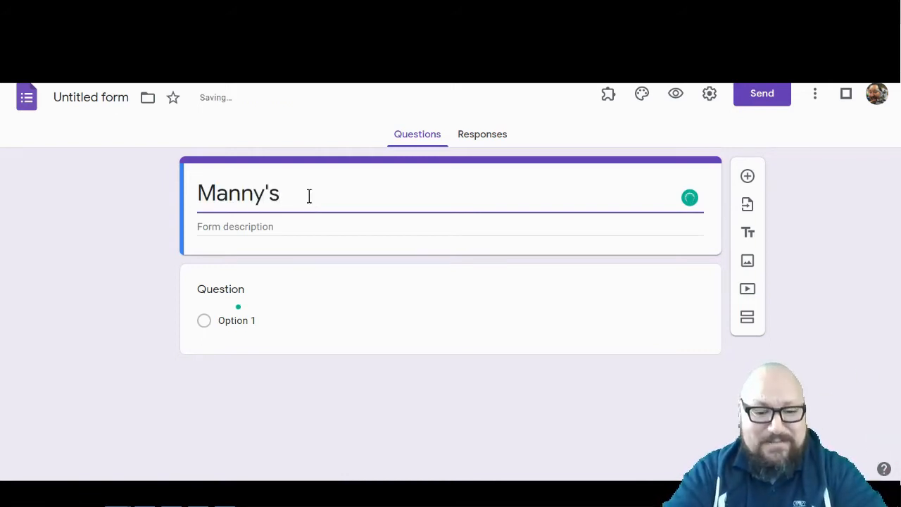
type(" Form")
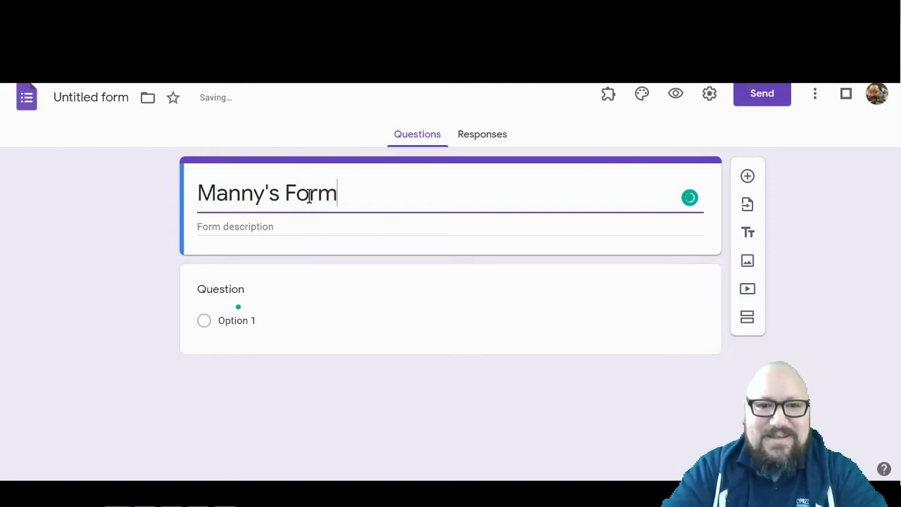
left_click(867, 277)
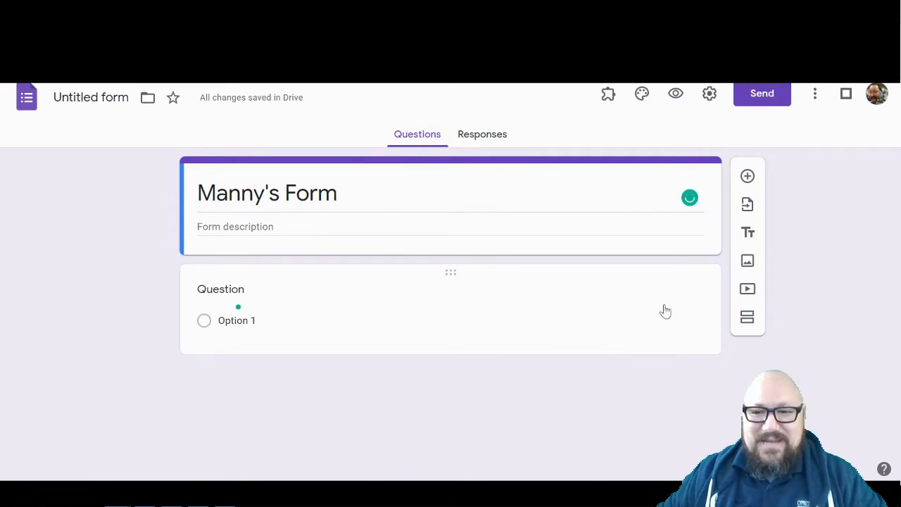
left_click(664, 311)
left_click(550, 434)
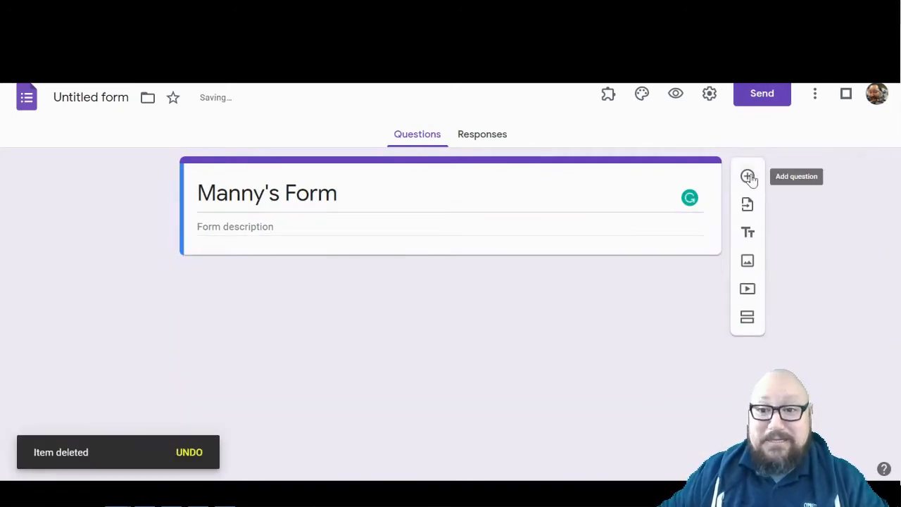
Add a multiple-choice question "Which period are you in?" with the options "Period 1", "period 2" and "Period 3".
left_click(748, 176)
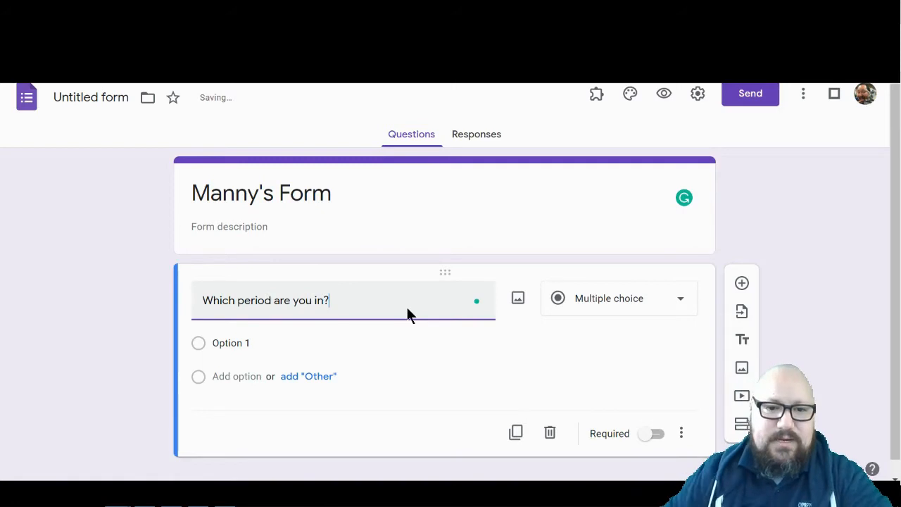
left_click(234, 342)
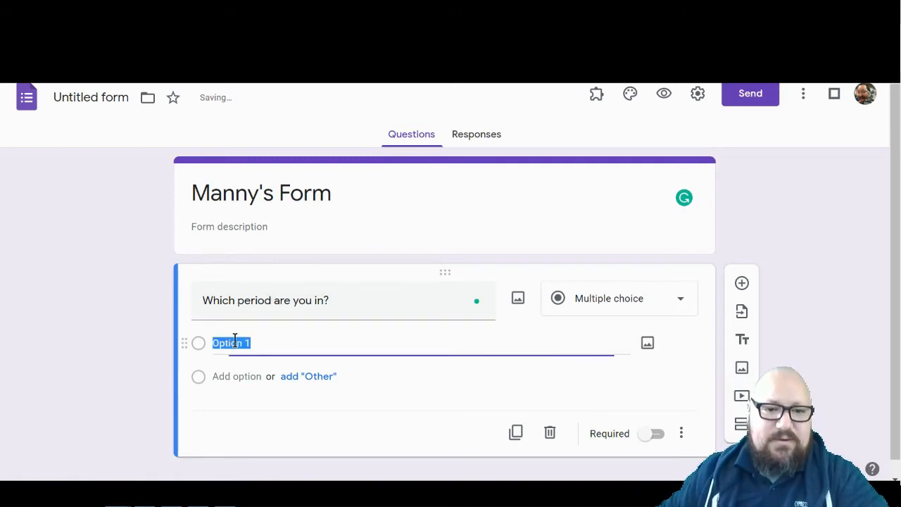
type("Period 1")
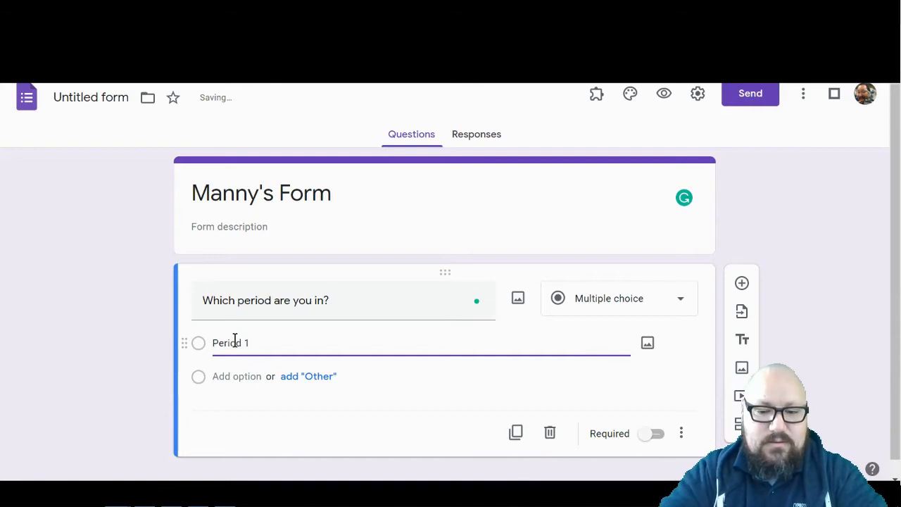
key("Return")
type("period")
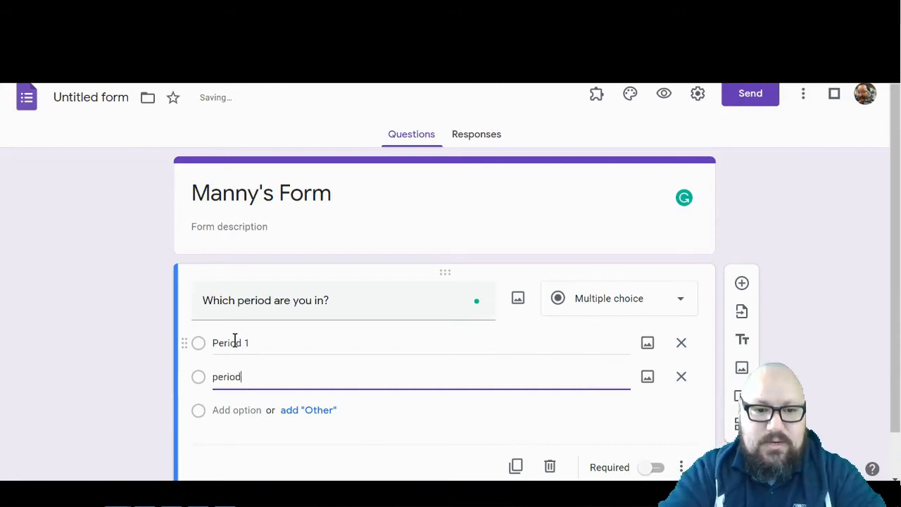
type(" 2")
key("Return")
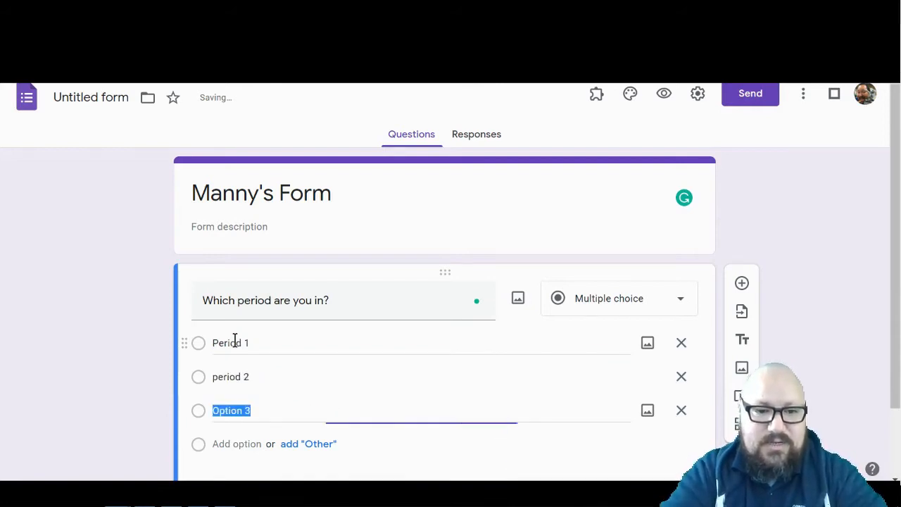
type("Period")
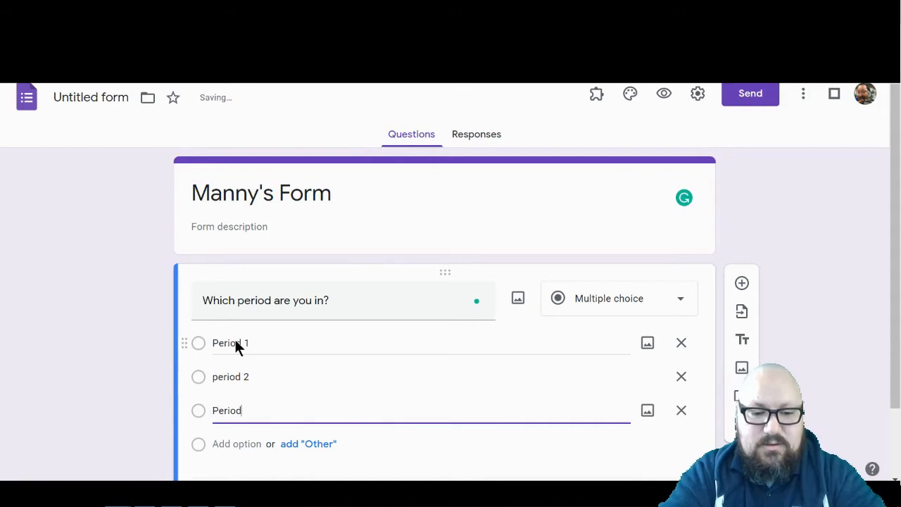
type(" 3")
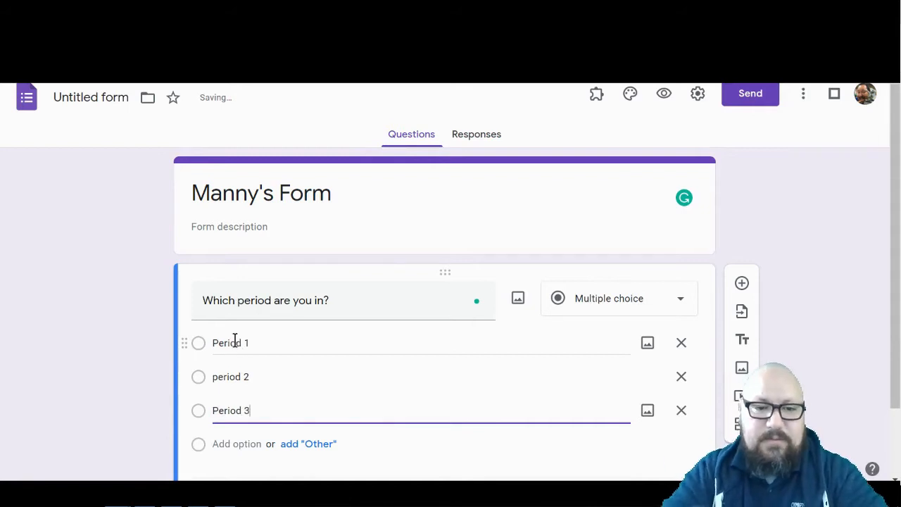
left_click(842, 296)
Add a new section after the period question and title it "Period 1".
scroll(842, 298, "down", 2)
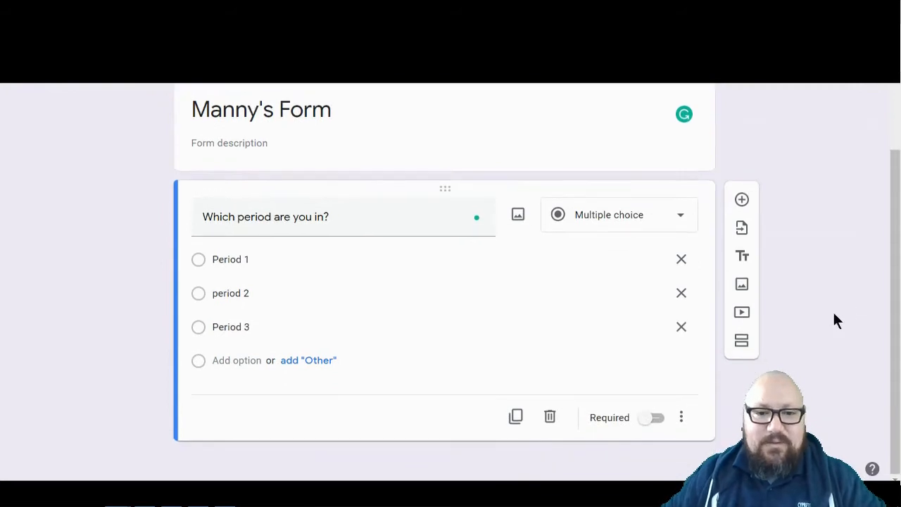
left_click(742, 341)
scroll(347, 416, "down", 1)
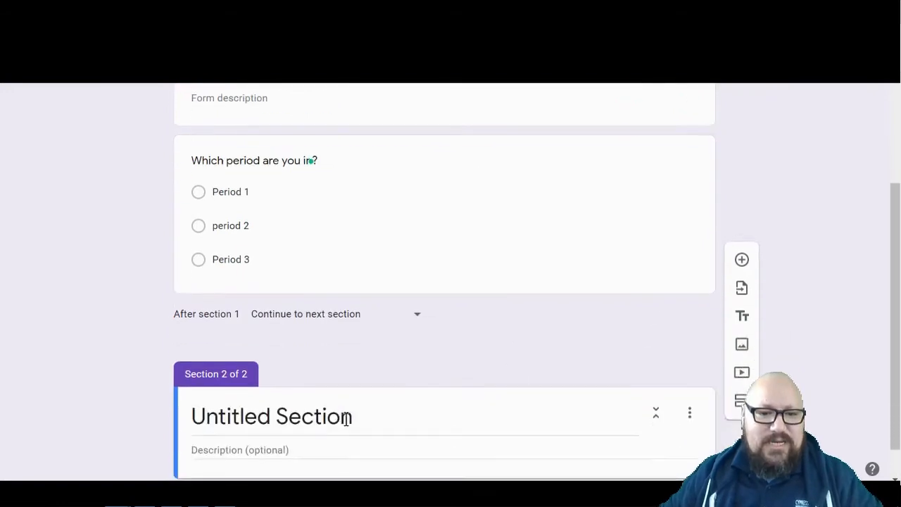
left_click(343, 418)
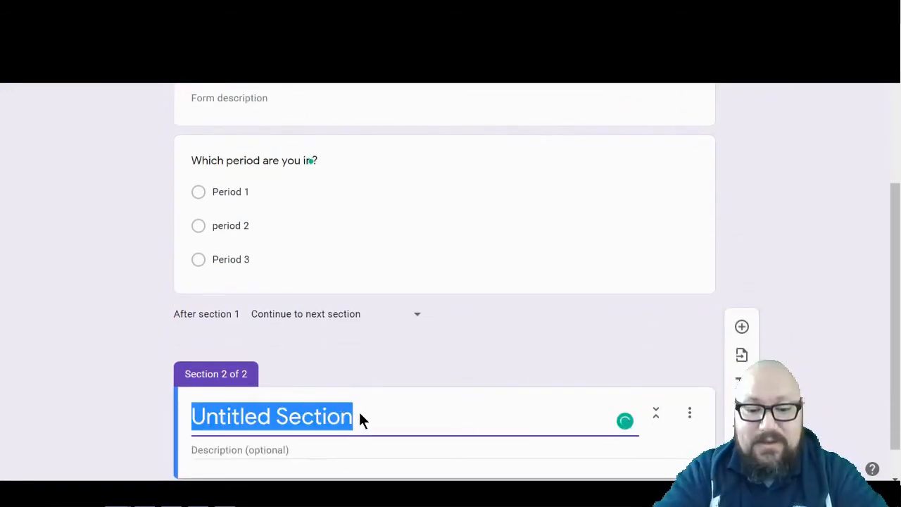
type("P")
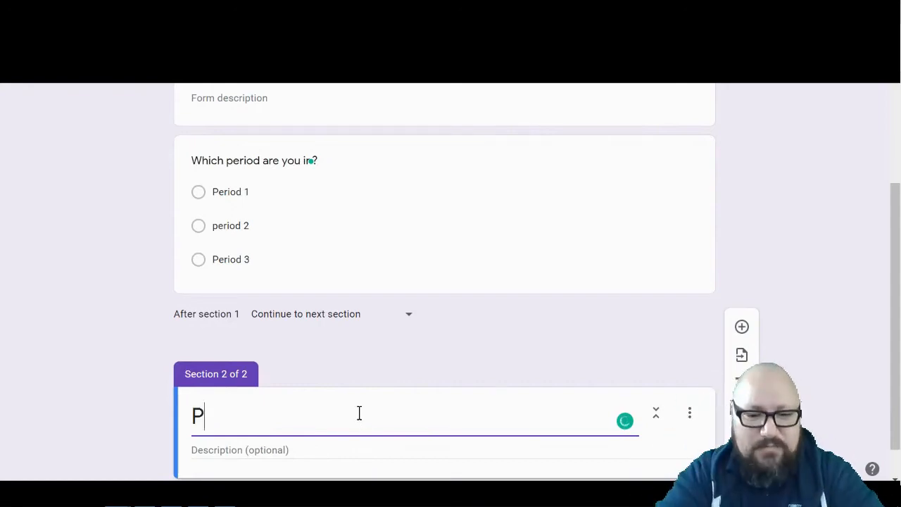
type("eriod 1")
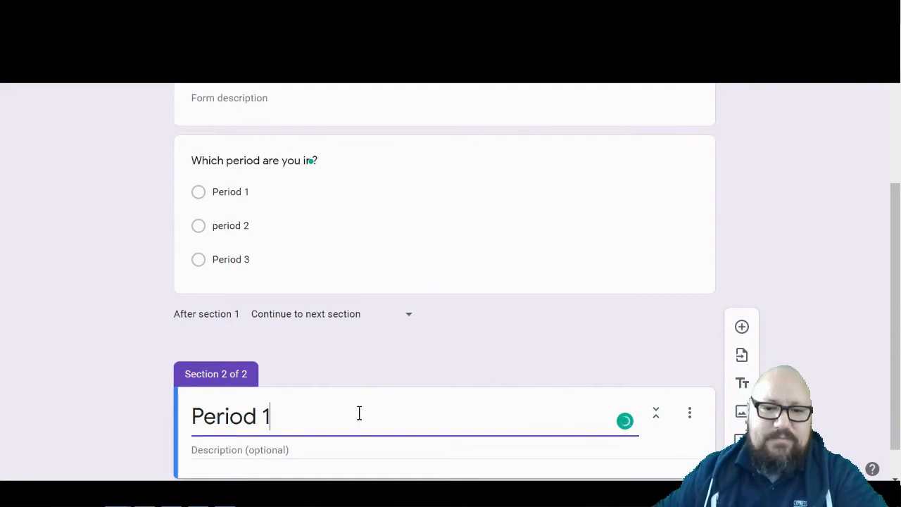
Add two short-answer questions, "Name of the student" and "email", to the Period 1 section.
scroll(291, 415, "down", 1)
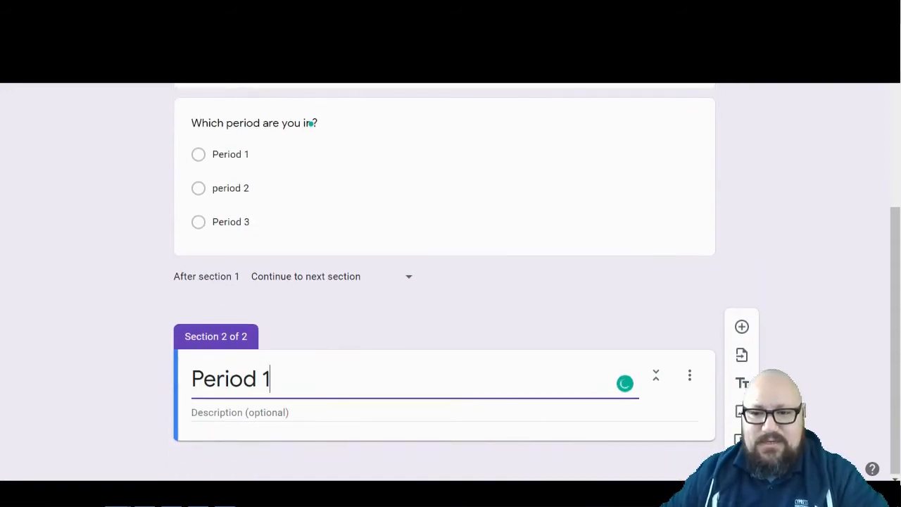
left_click(742, 326)
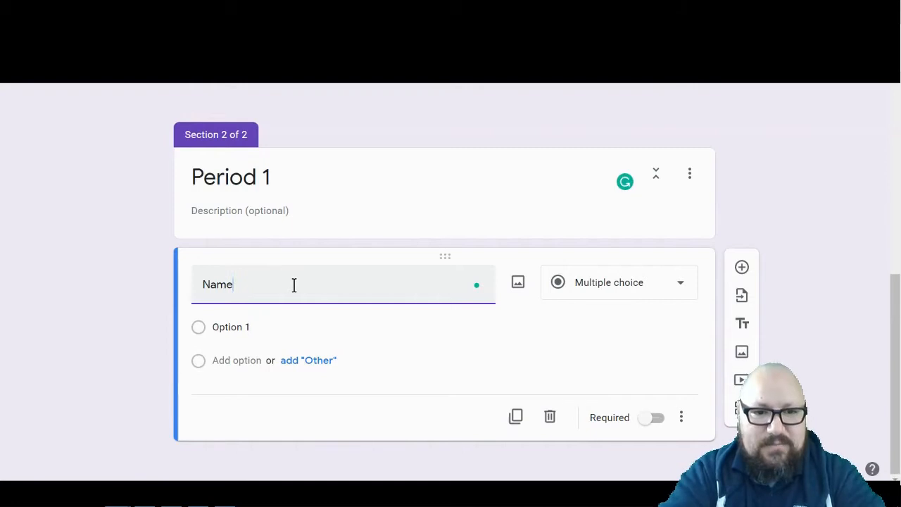
type("Name of the student")
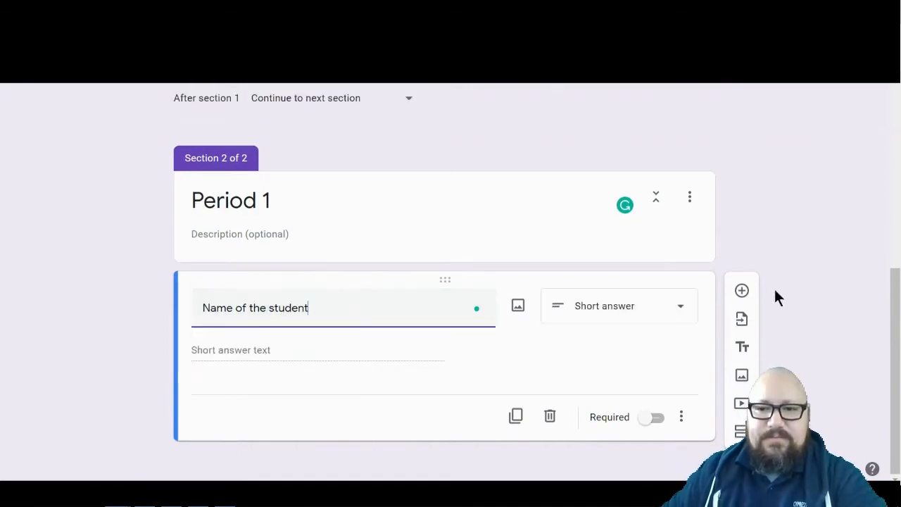
left_click(743, 291)
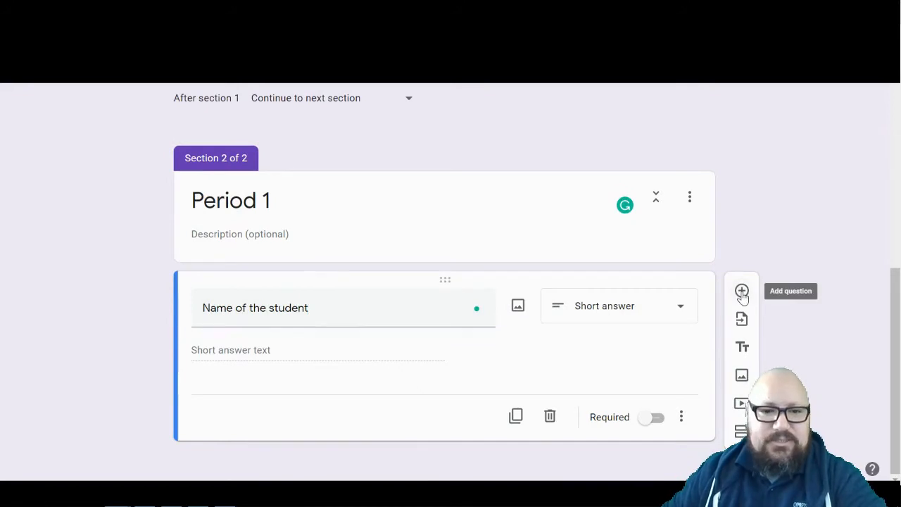
type("email")
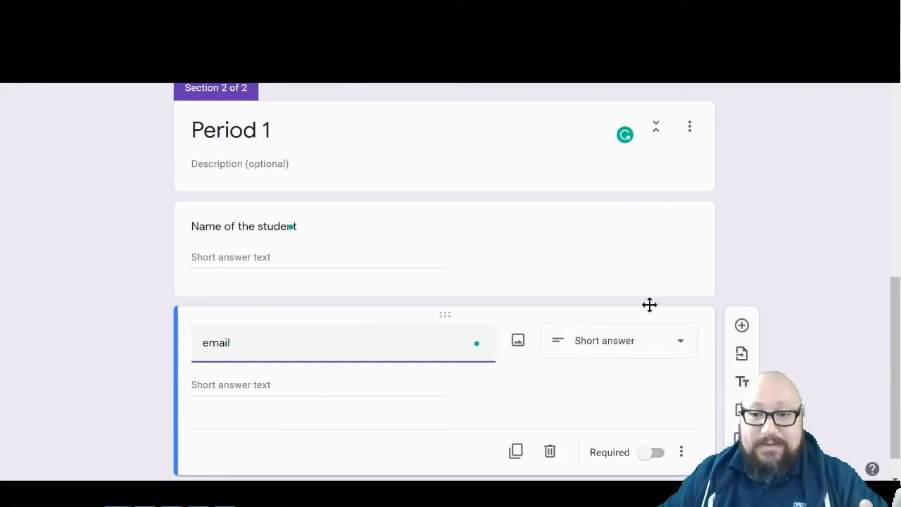
left_click(807, 352)
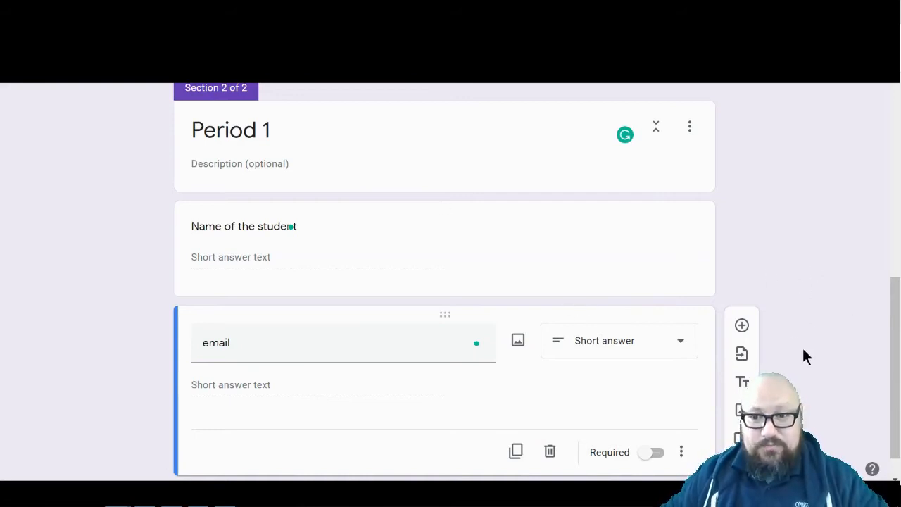
Add a third section after the email question and title it "Period 2".
scroll(803, 357, "down", 1)
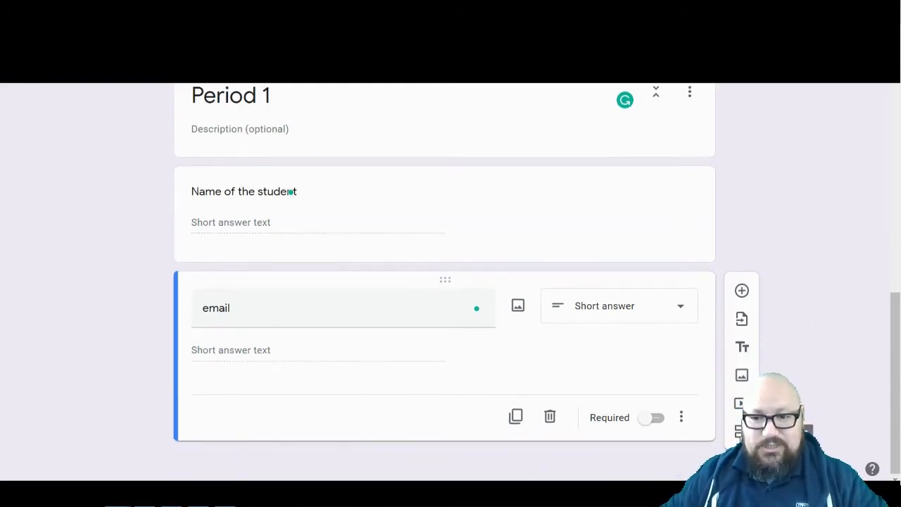
left_click(738, 431)
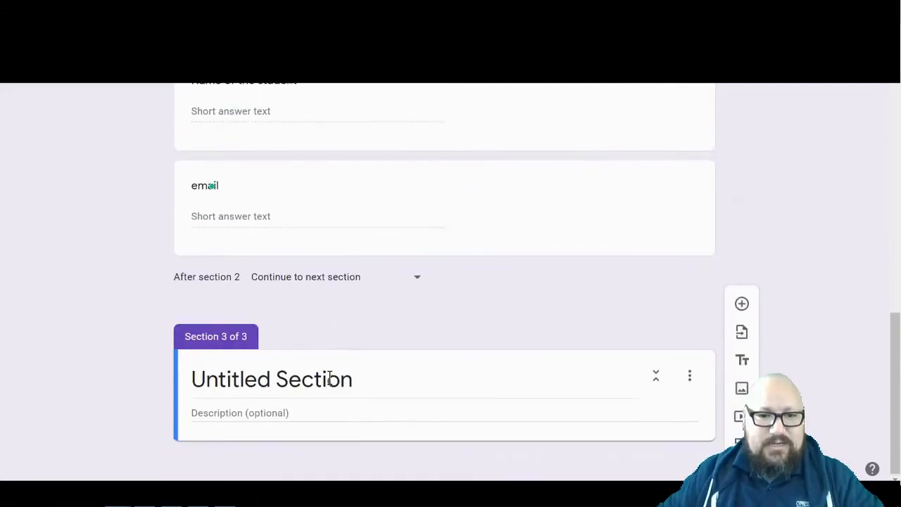
left_click(330, 379)
type("Perio")
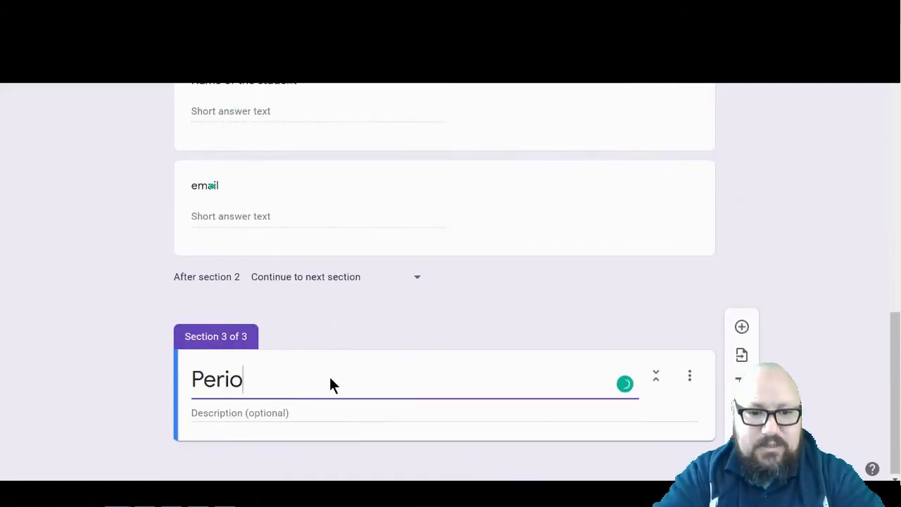
type("d 2")
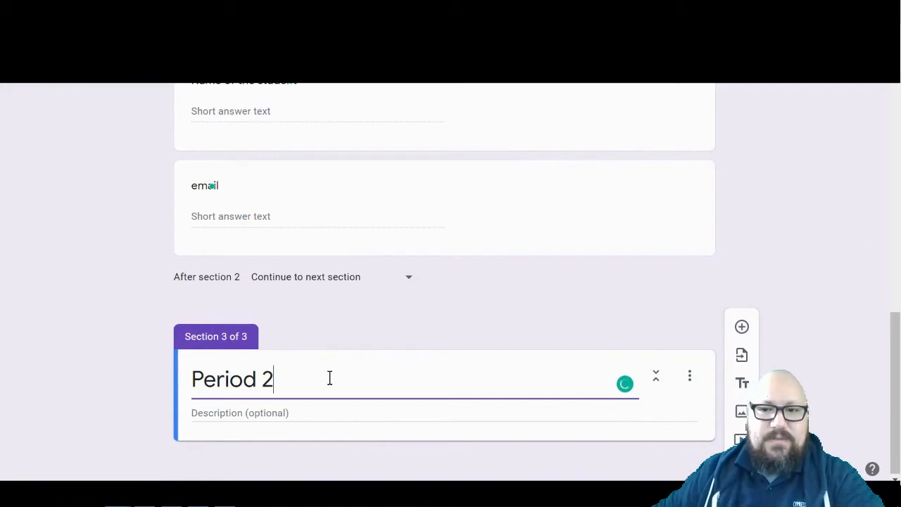
Duplicate the "Name of the student" question from the Period 1 section and move the copy into the Period 2 section.
scroll(704, 281, "up", 1)
left_click(556, 204)
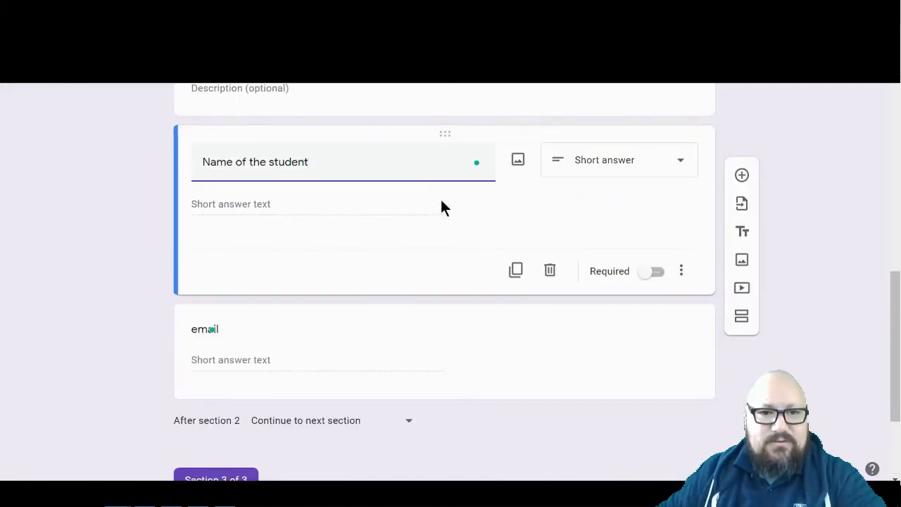
scroll(394, 191, "up", 1)
scroll(544, 303, "down", 1)
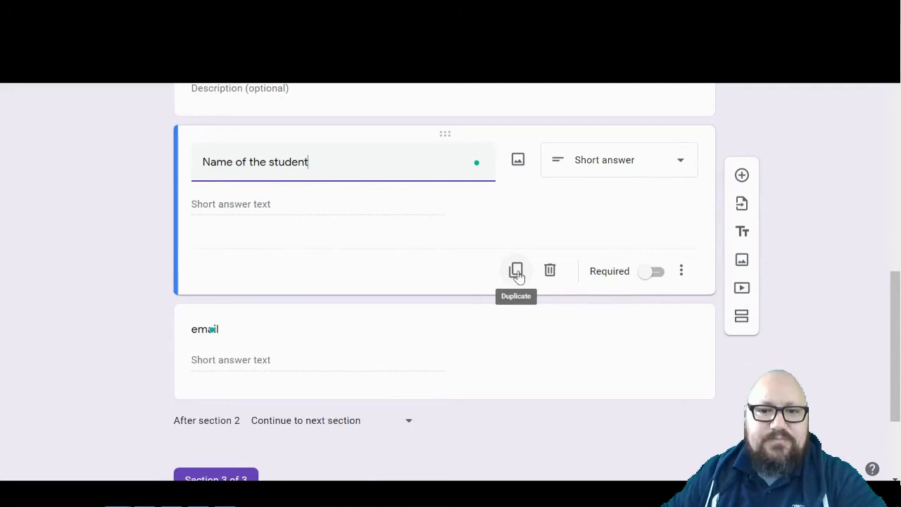
left_click(517, 272)
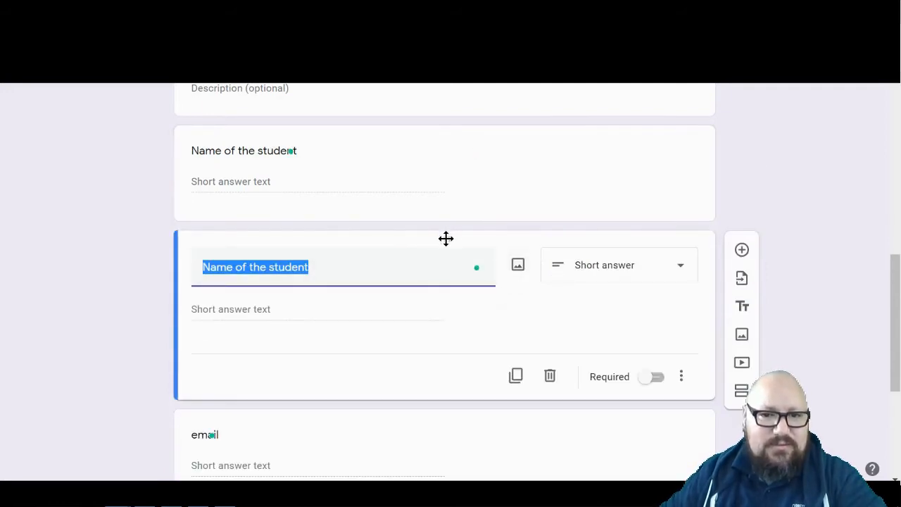
left_click_drag(446, 238, 409, 250)
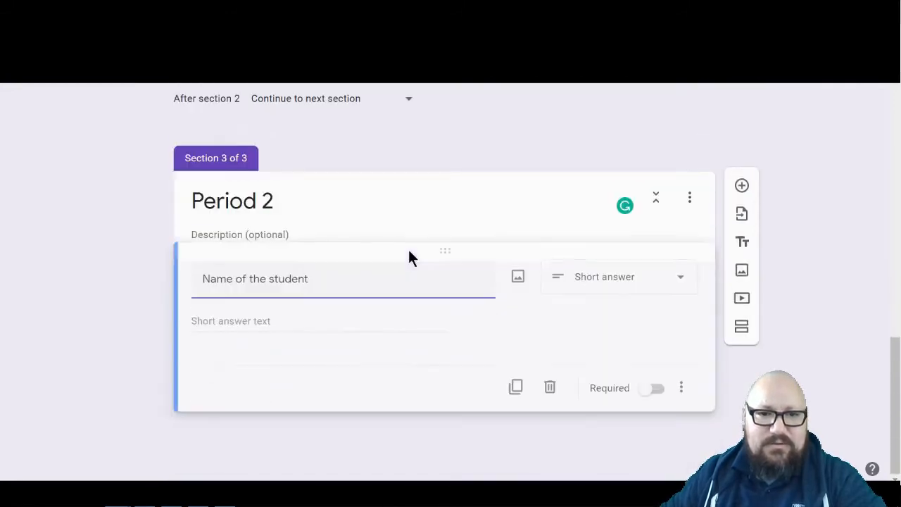
Duplicate the Period 1 section's "email" question and move the copy below the student name question in the Period 2 section.
scroll(404, 272, "up", 2)
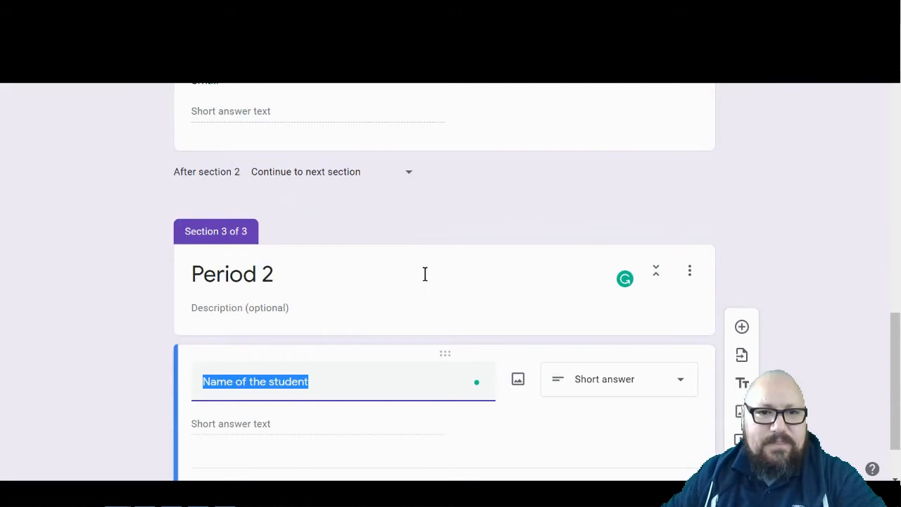
left_click(493, 167)
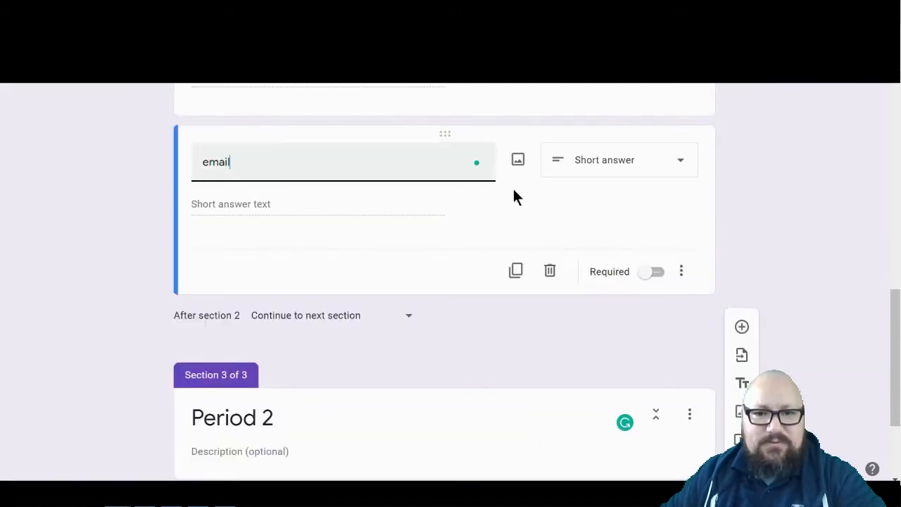
left_click(518, 272)
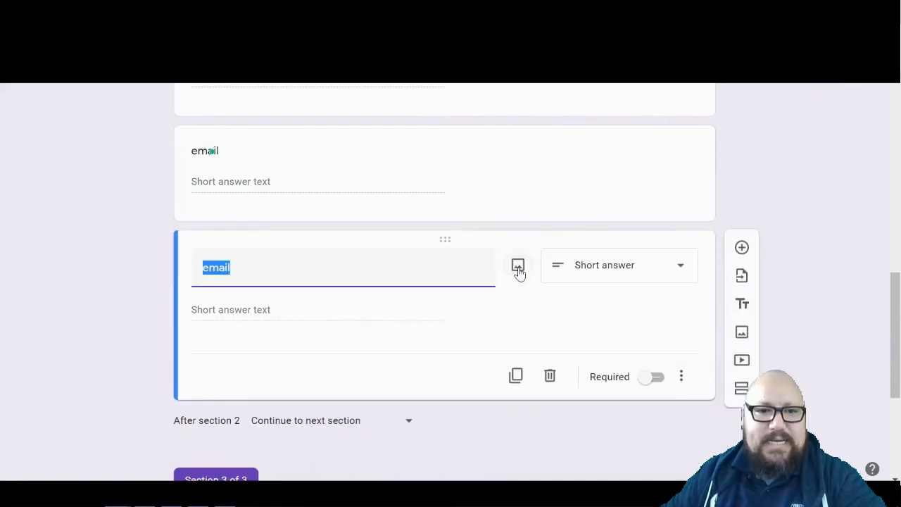
left_click_drag(446, 316, 444, 348)
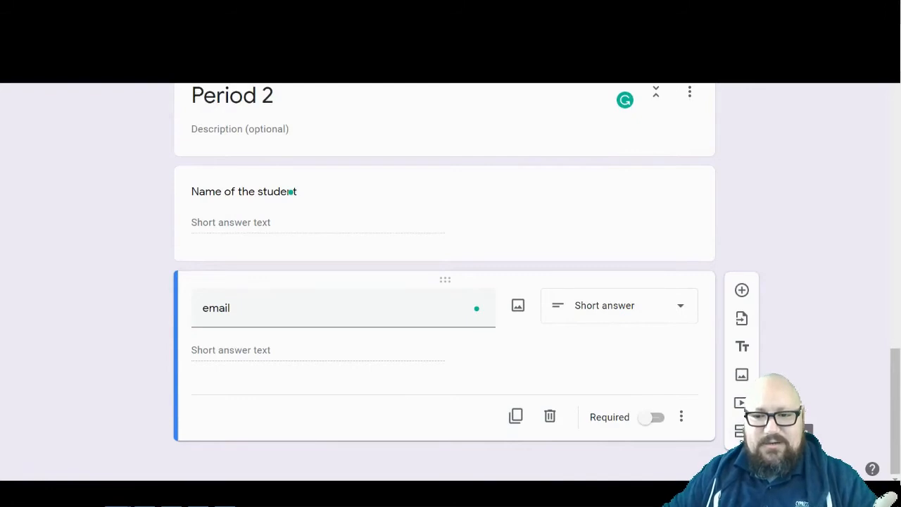
Add a fourth section after the Period 2 email question and title it "Period 3".
left_click(740, 430)
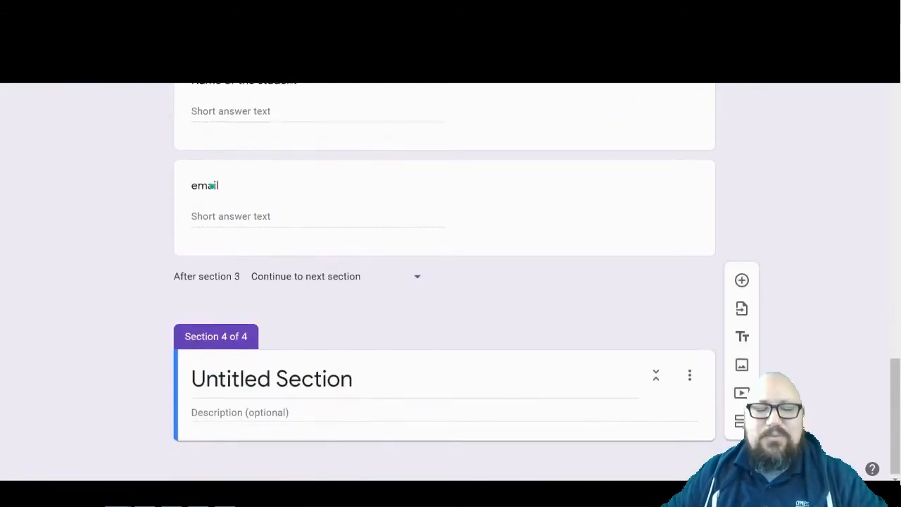
left_click(285, 367)
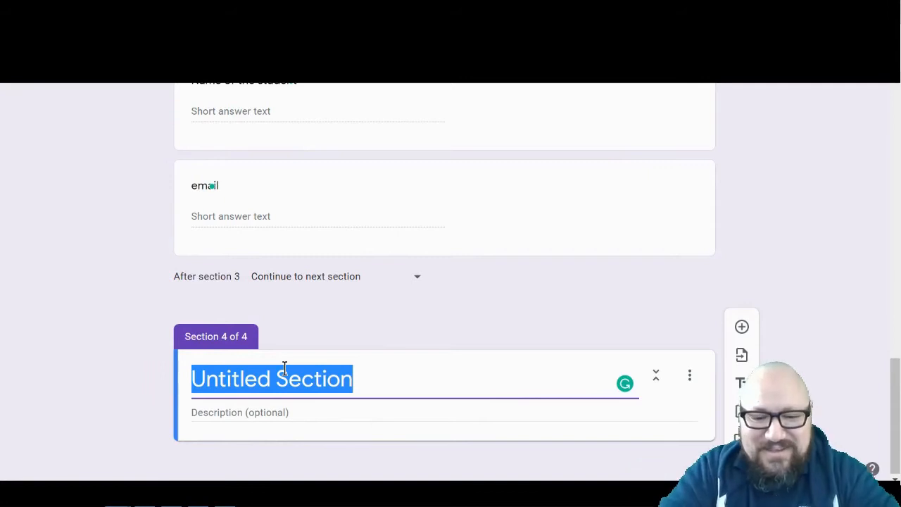
type("Period 3")
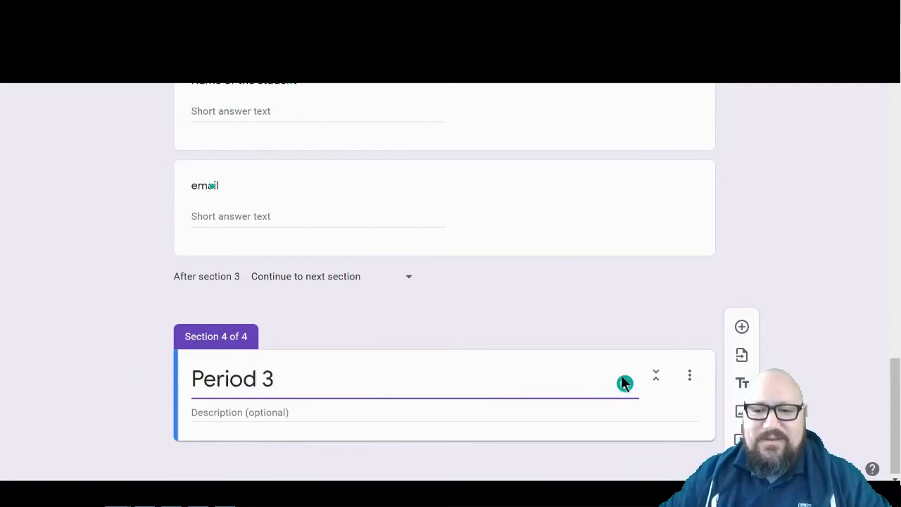
Add a multiple-choice question "How is your conference going?" to the Period 3 section with the options "Awesome!" and "I need some help".
left_click(743, 327)
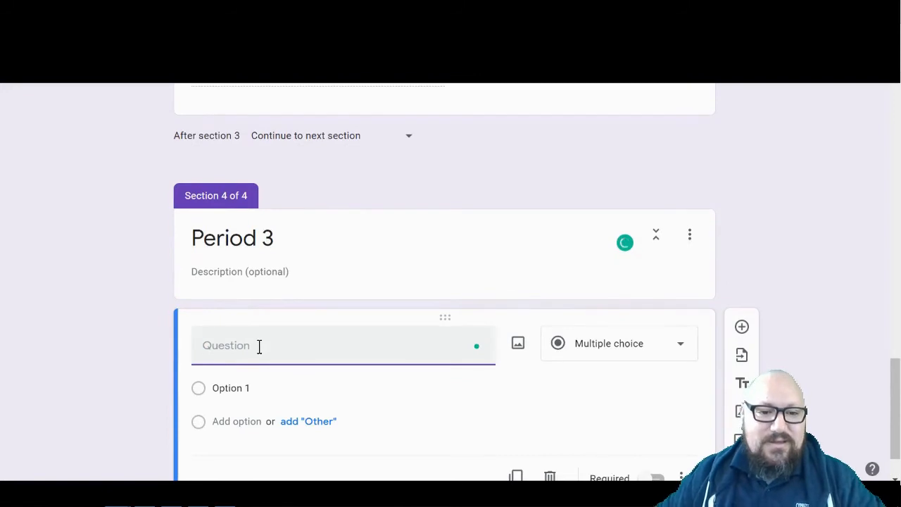
type("How is ")
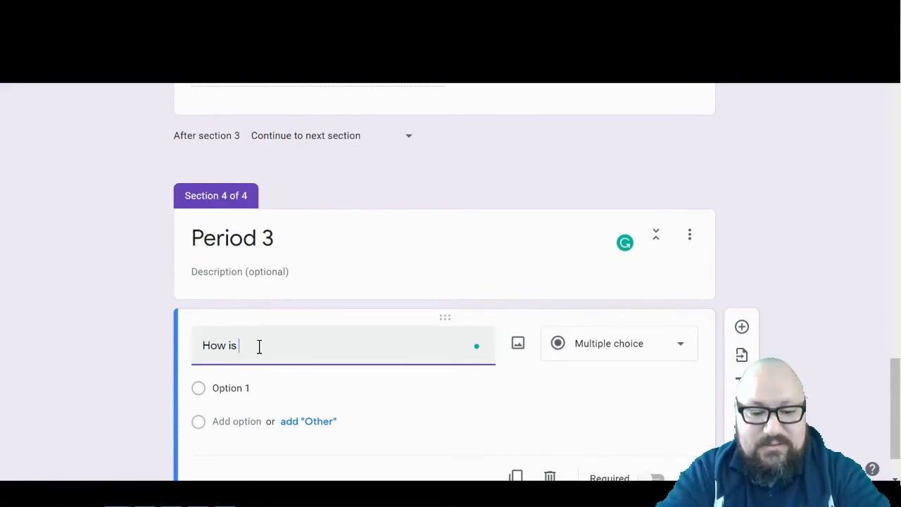
type("your conference going?")
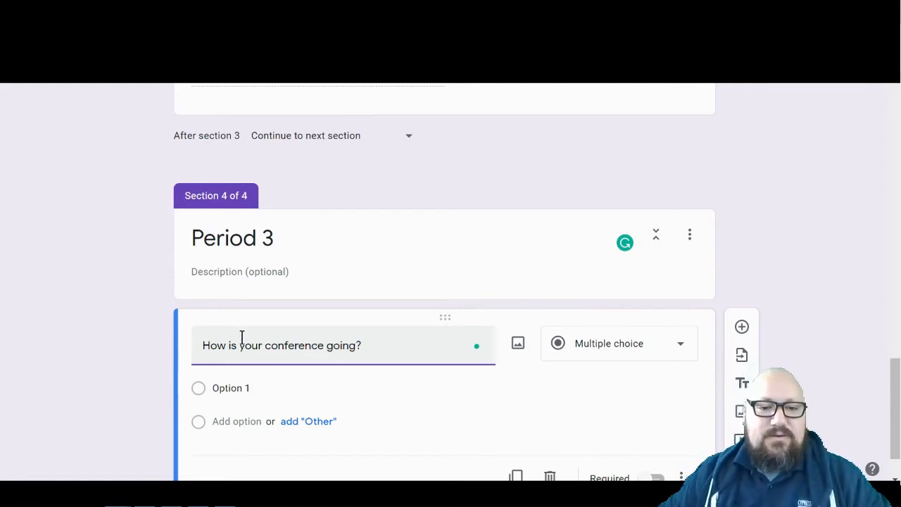
left_click(259, 383)
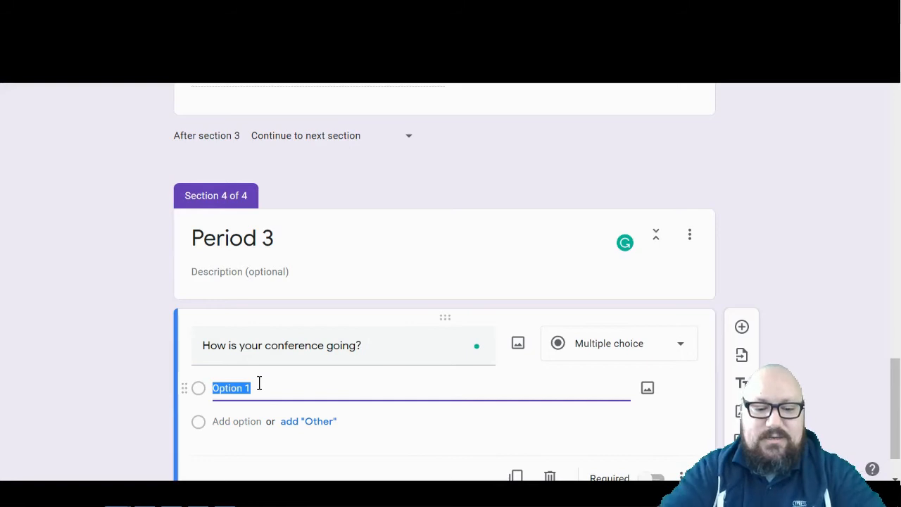
type("Awesome")
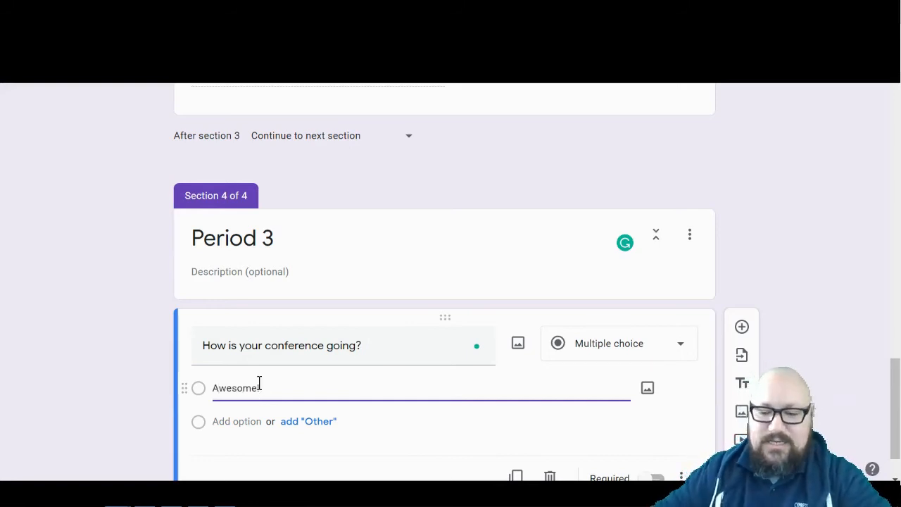
key("Return")
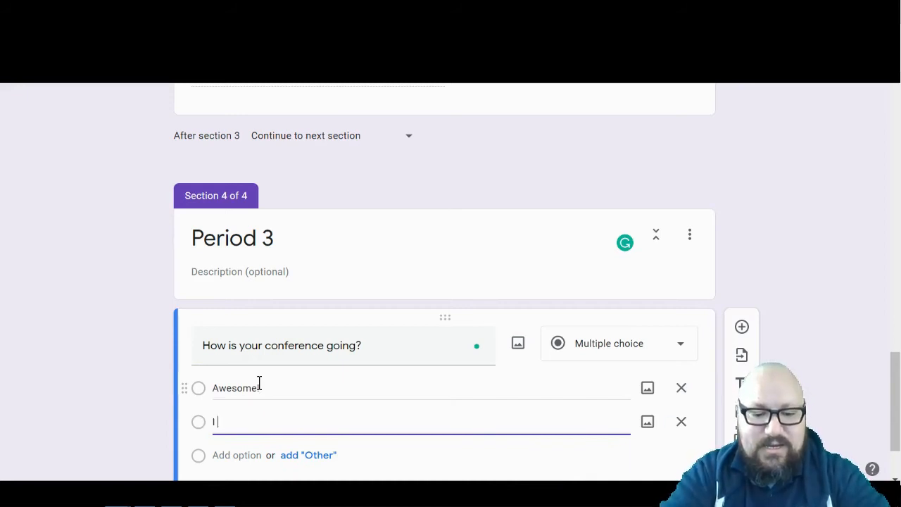
type("I need some help")
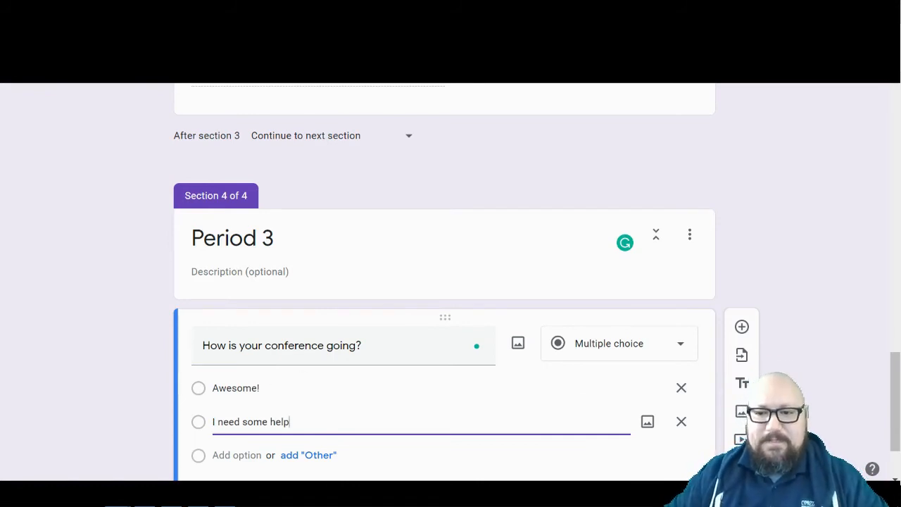
Add a fifth section after the conference question and title it "I need some help".
scroll(823, 352, "down", 1)
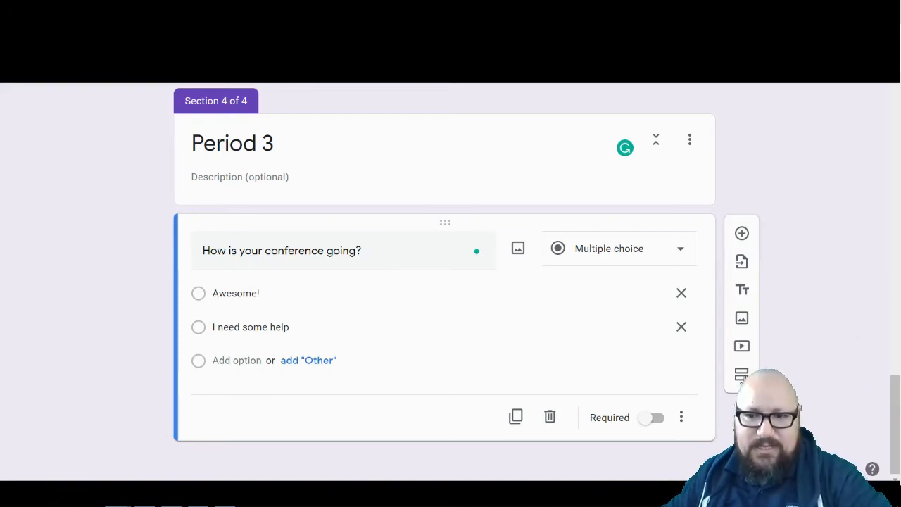
left_click(741, 373)
scroll(405, 397, "down", 1)
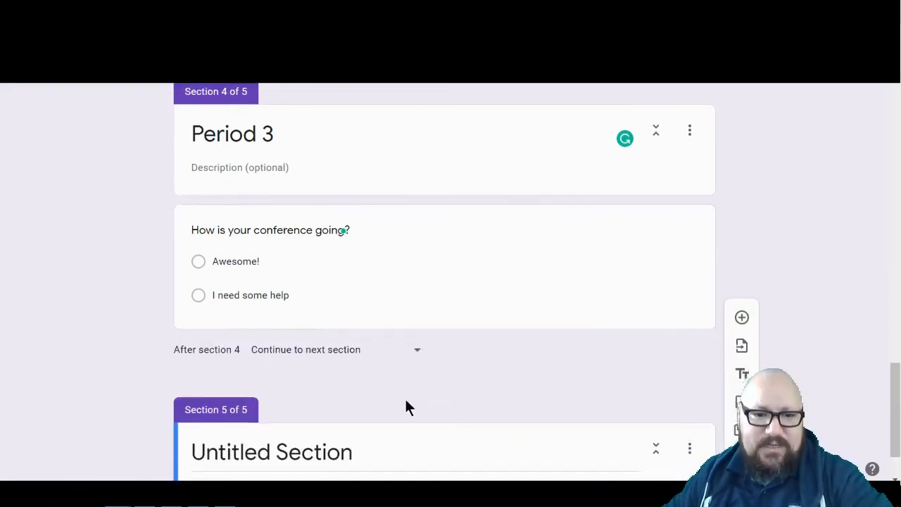
left_click(360, 374)
type("I ne")
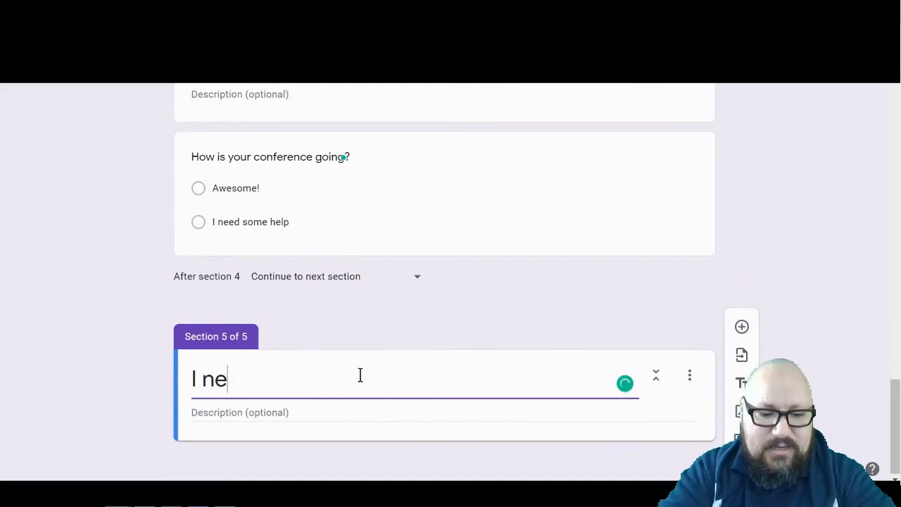
type("ed some helpo")
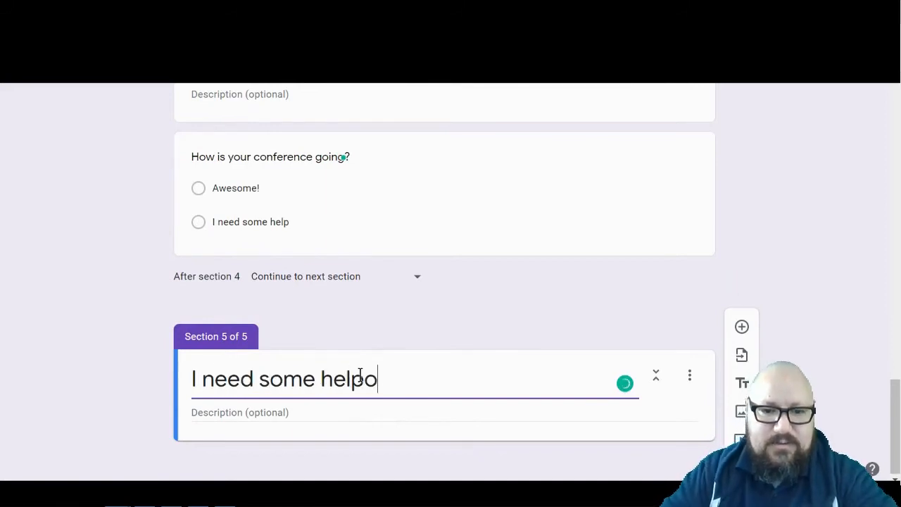
key("BackSpace")
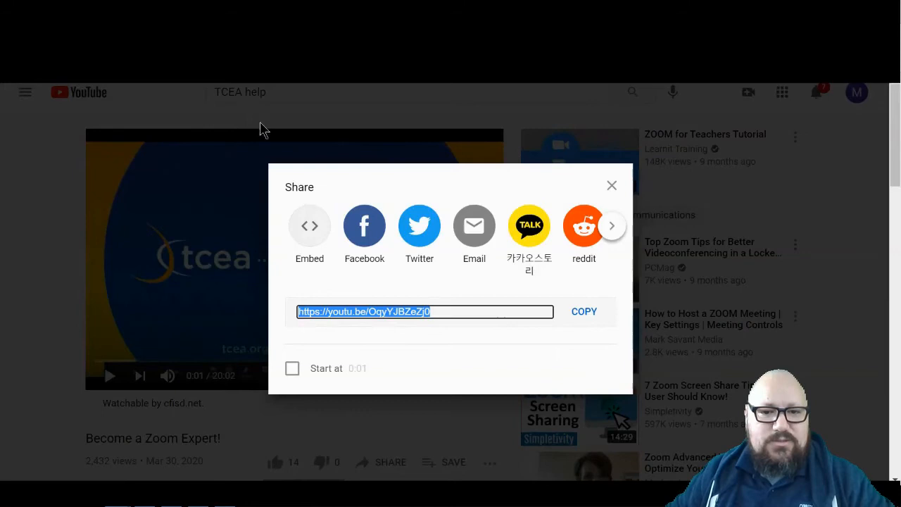
Switch to YouTube and copy the share link of the TCEA video "Become a Zoom Expert!".
left_click(611, 187)
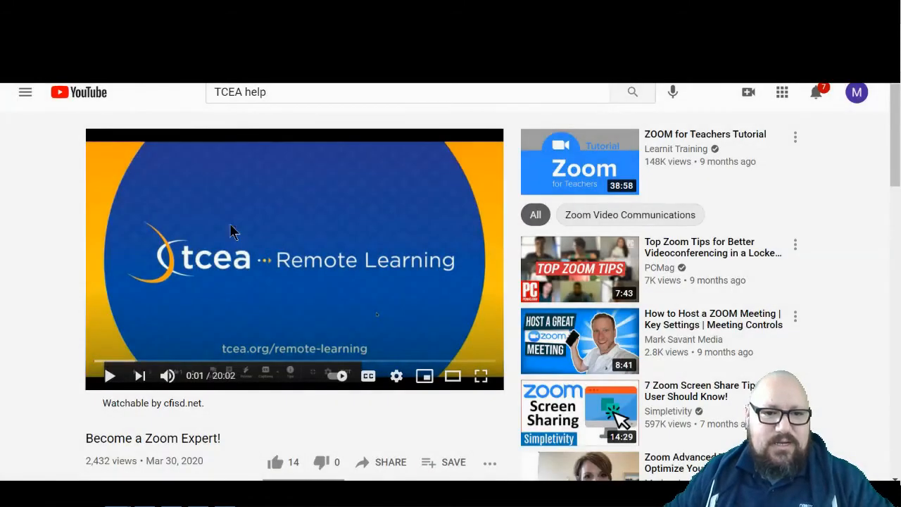
scroll(297, 388, "down", 1)
left_click(383, 394)
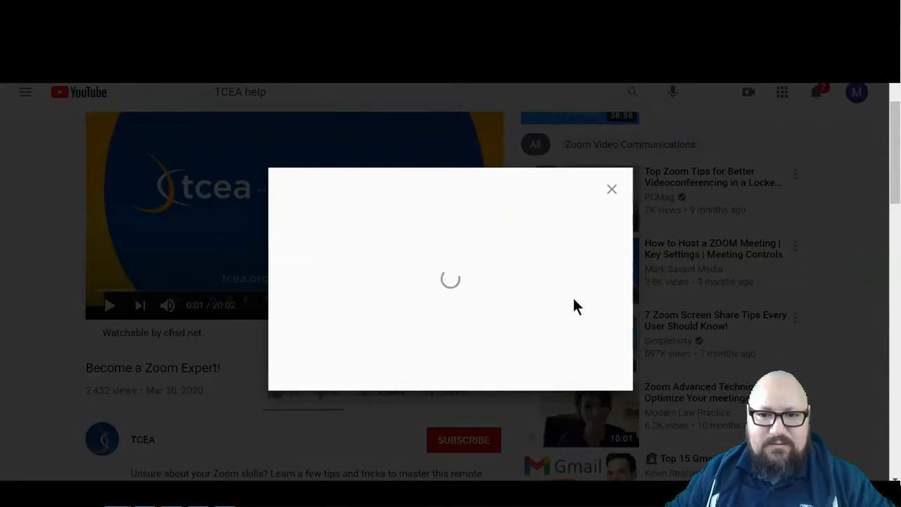
left_click(583, 314)
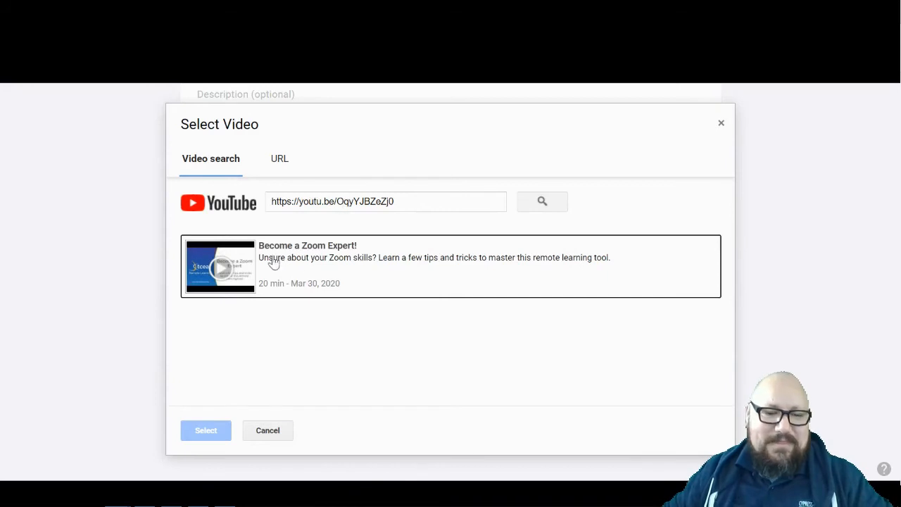
Insert the "Become a Zoom Expert!" video found by its link into the "I need some help" section.
left_click(317, 271)
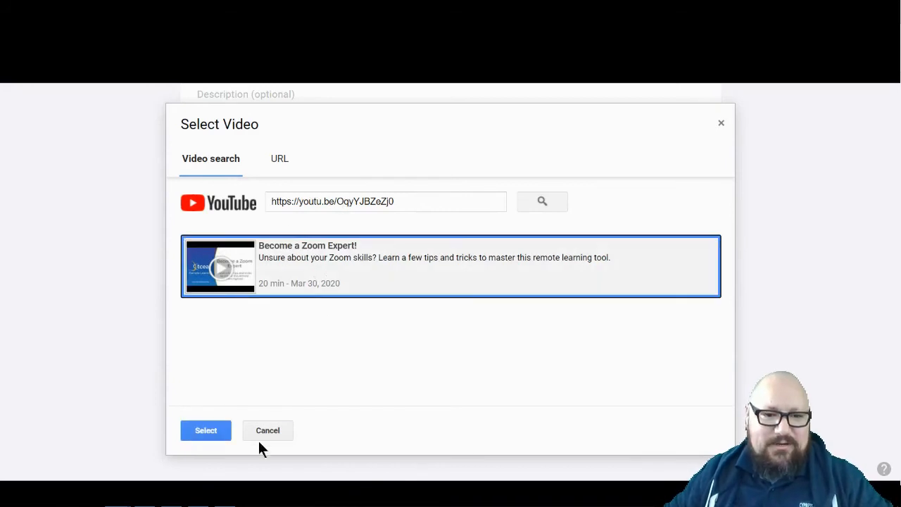
left_click(205, 432)
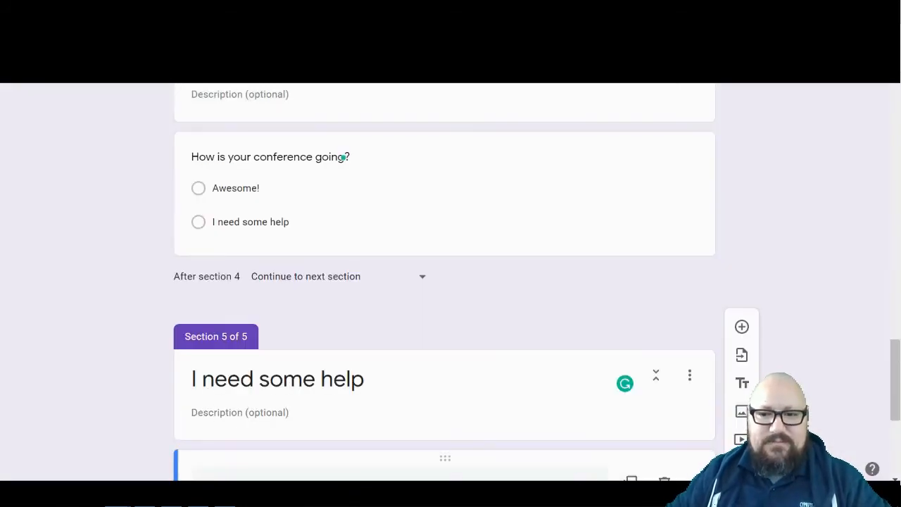
scroll(850, 387, "down", 4)
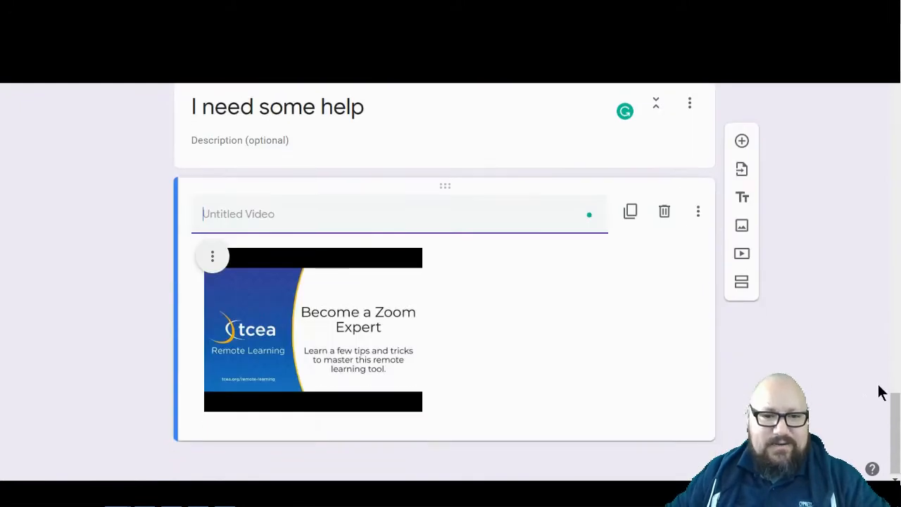
Enable going to a section based on the answer for the "Which period are you in?" question.
scroll(886, 396, "up", 1)
scroll(868, 317, "up", 12)
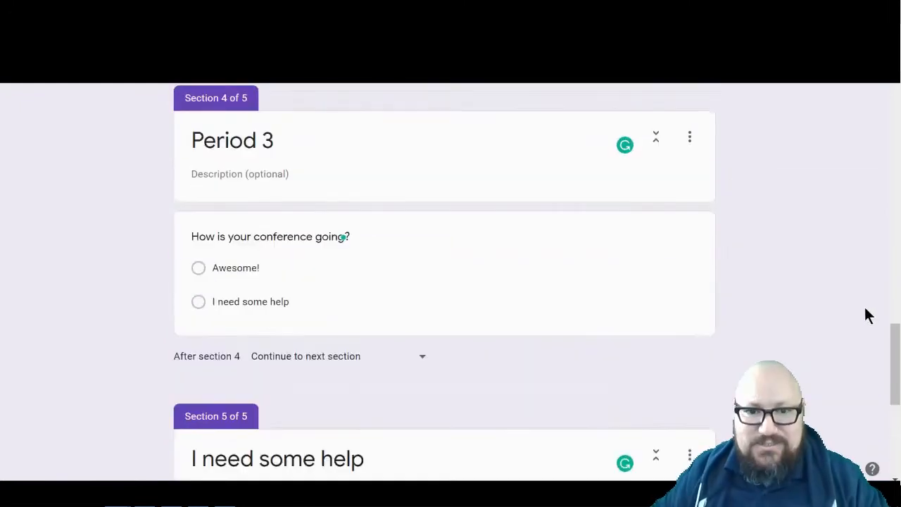
scroll(837, 338, "up", 10)
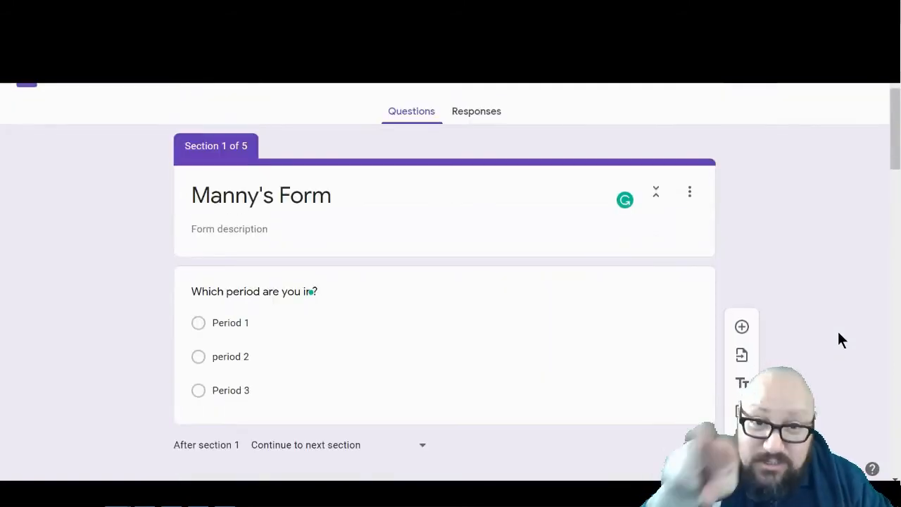
scroll(837, 336, "down", 1)
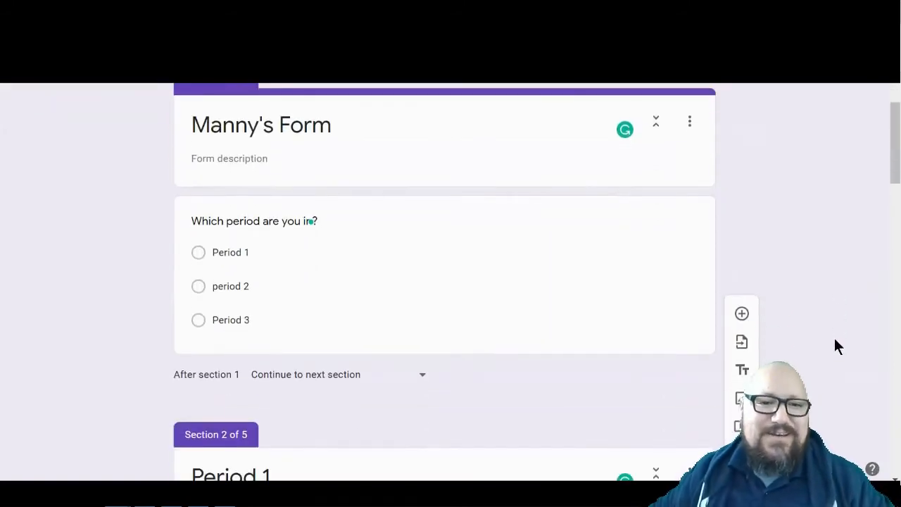
left_click(497, 288)
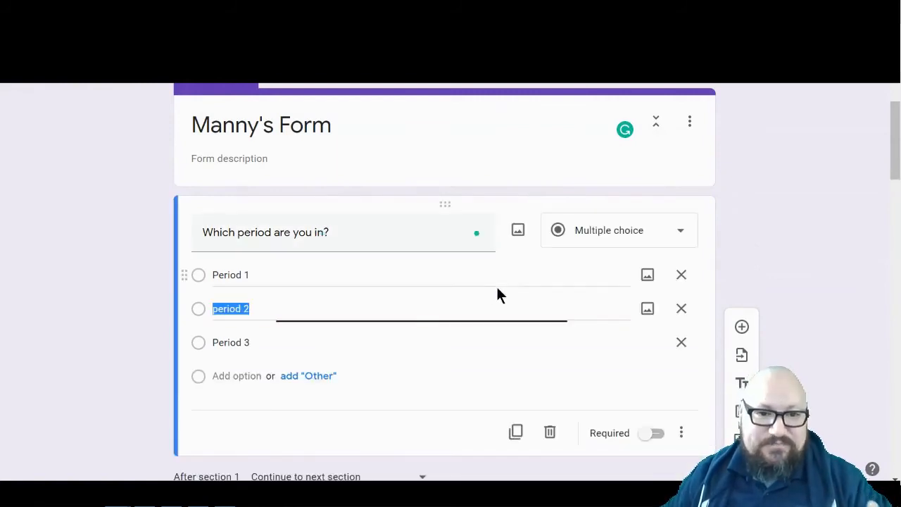
scroll(493, 299, "down", 1)
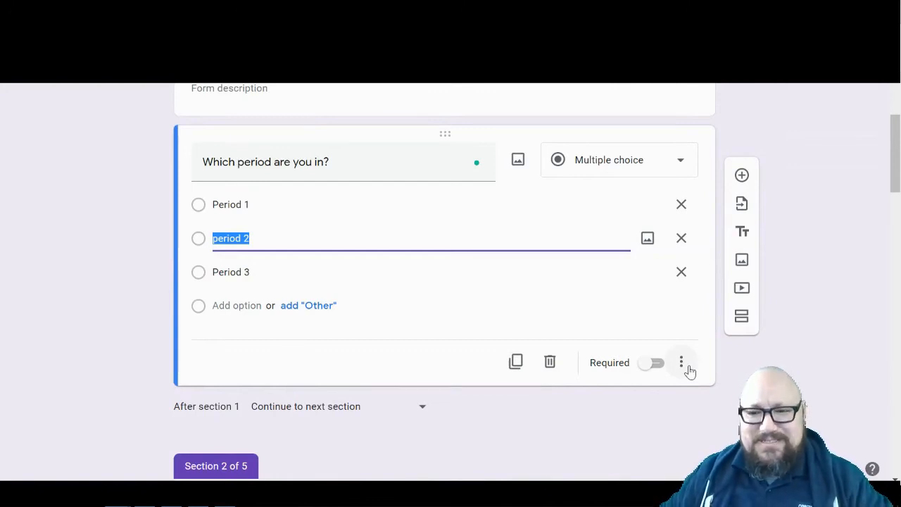
left_click(689, 370)
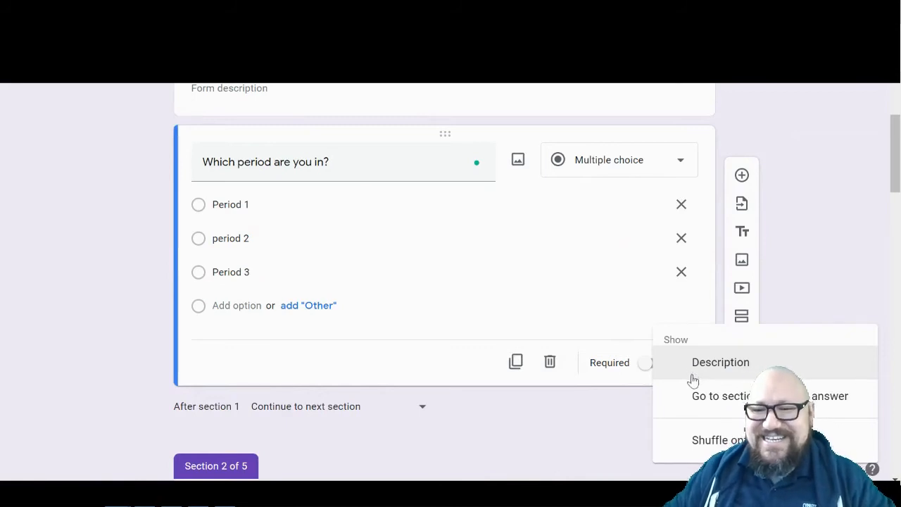
left_click(842, 409)
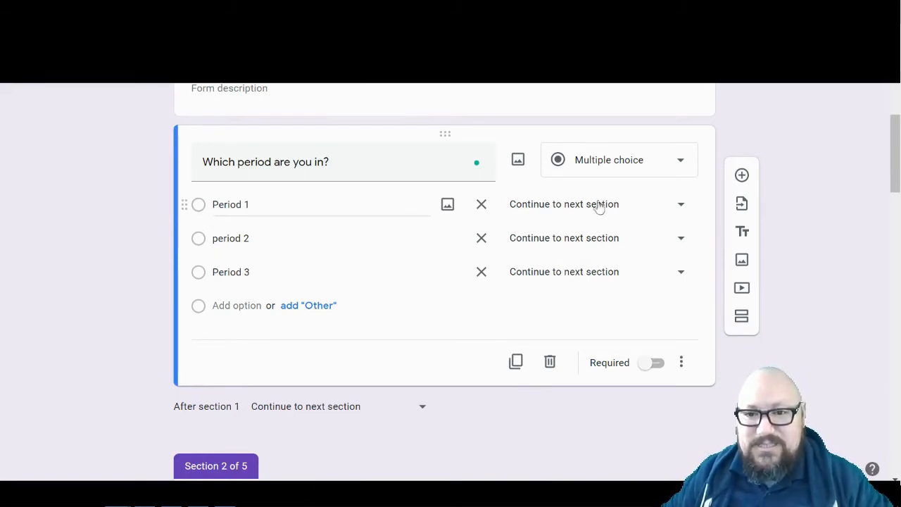
Route the answers Period 1, period 2 and Period 3 to section 2 (Period 1), section 3 (Period 2) and section 4 (Period 3) respectively.
left_click(681, 205)
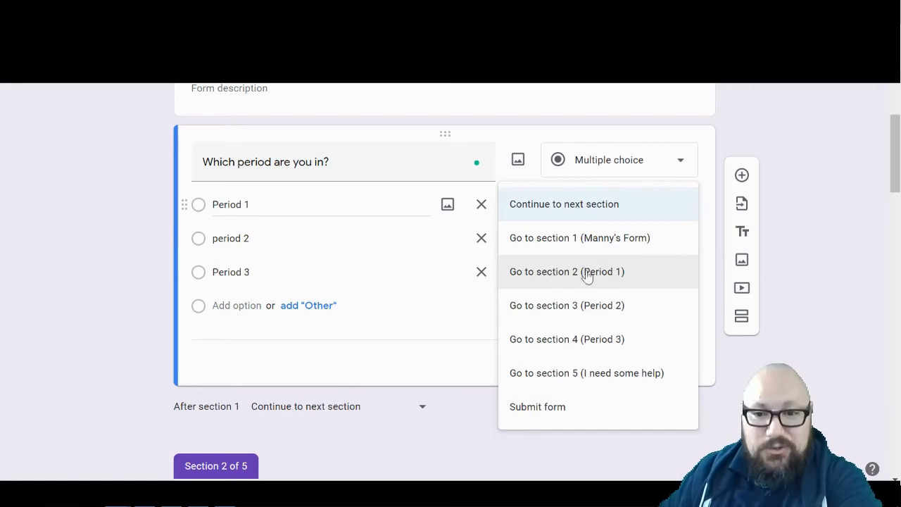
left_click(627, 275)
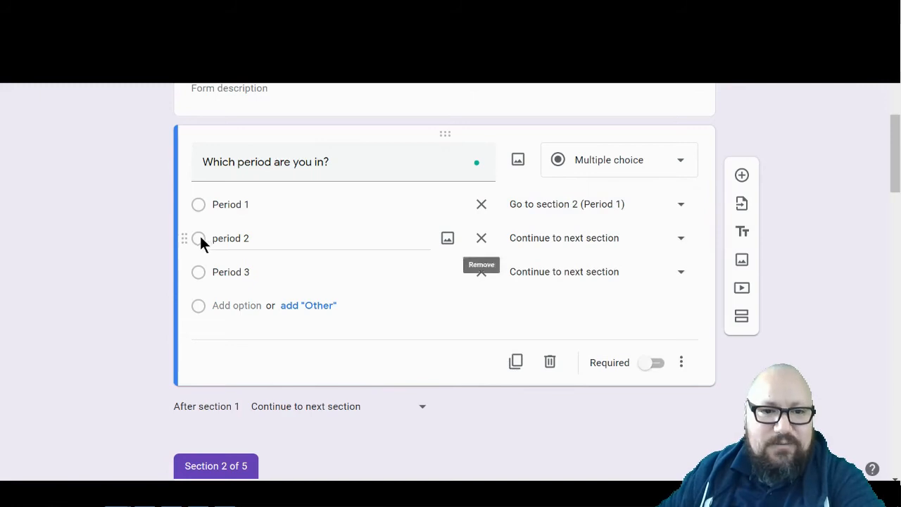
left_click(681, 239)
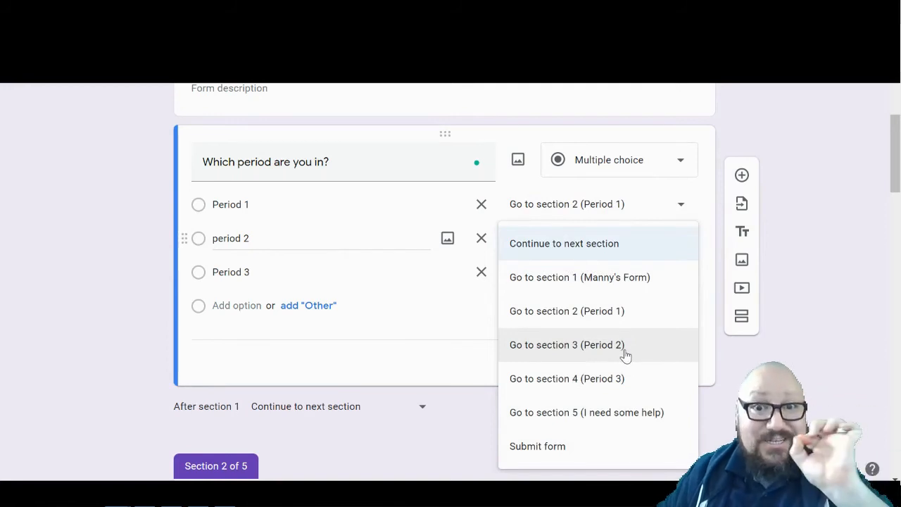
left_click(626, 352)
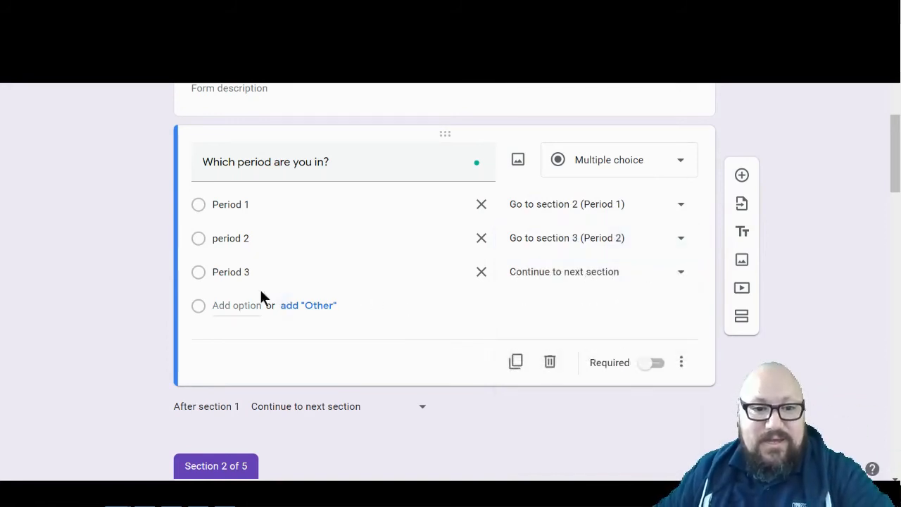
left_click(338, 276)
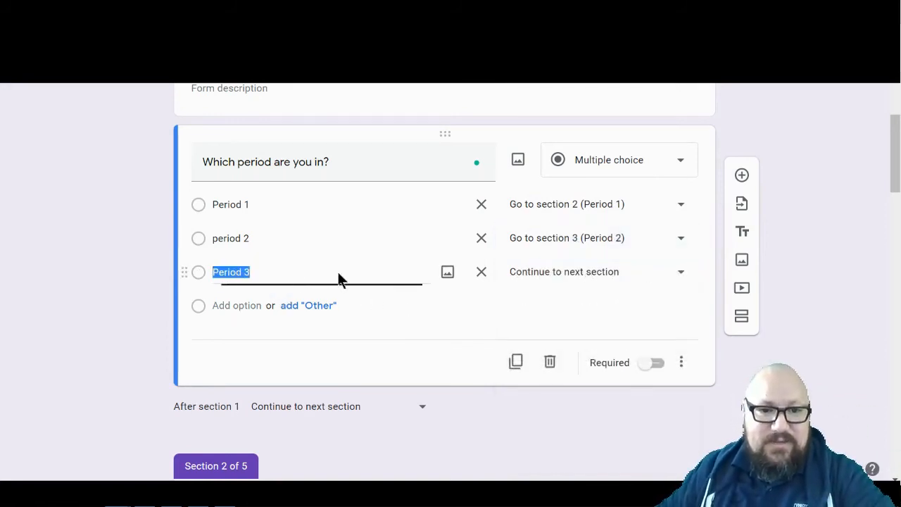
left_click(678, 273)
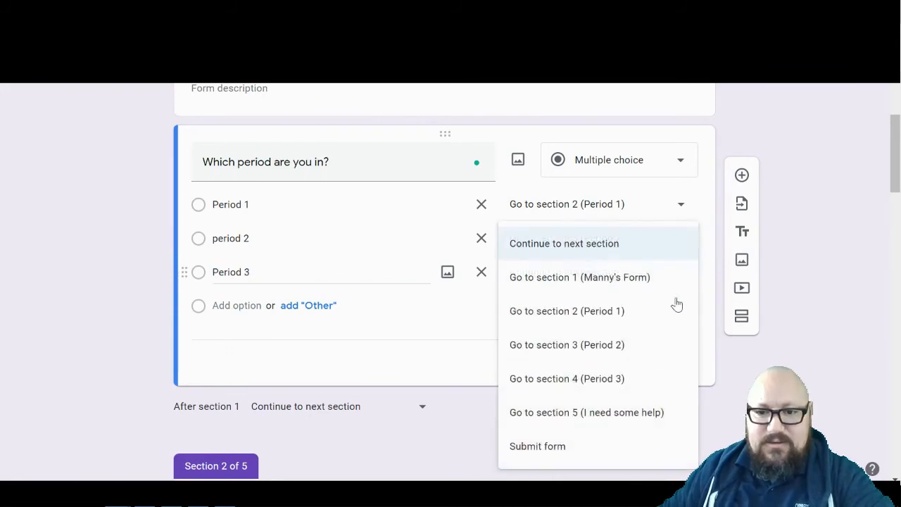
left_click(663, 383)
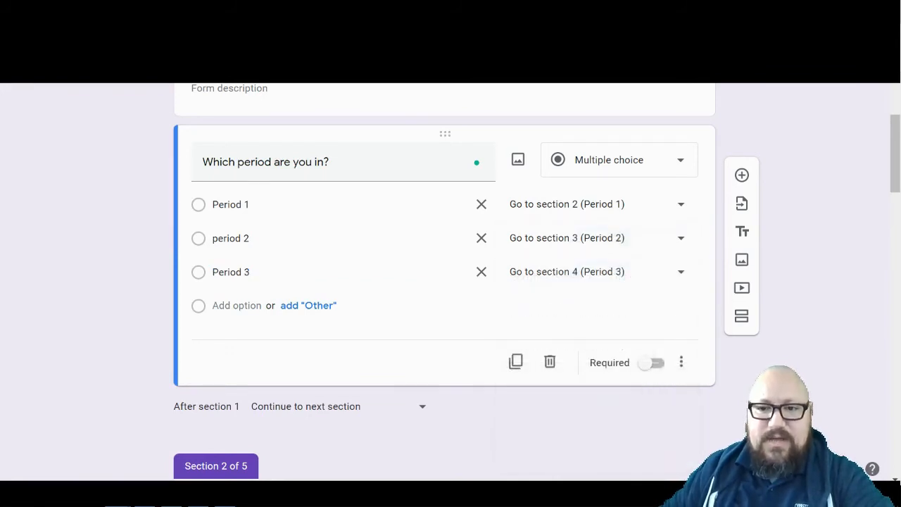
Set the form to submit after section 2 (Period 1) instead of continuing to the next section.
scroll(811, 372, "down", 1)
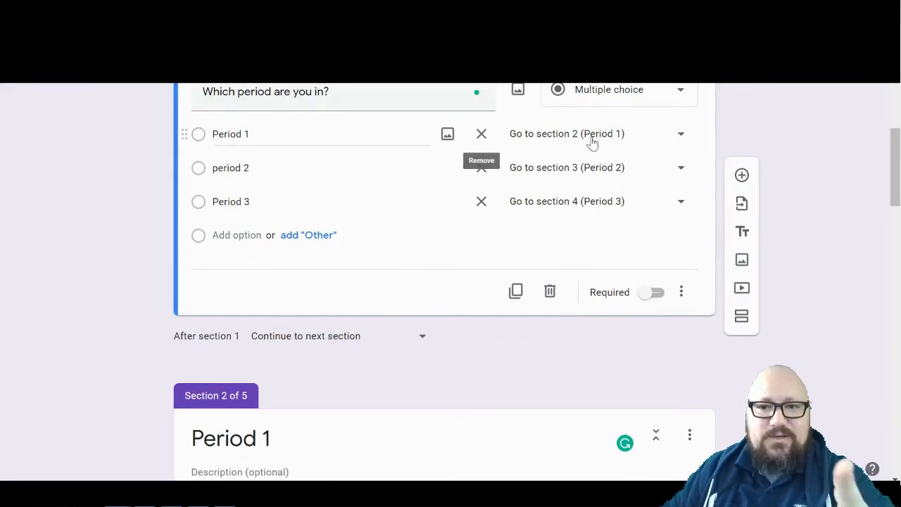
scroll(529, 275, "down", 4)
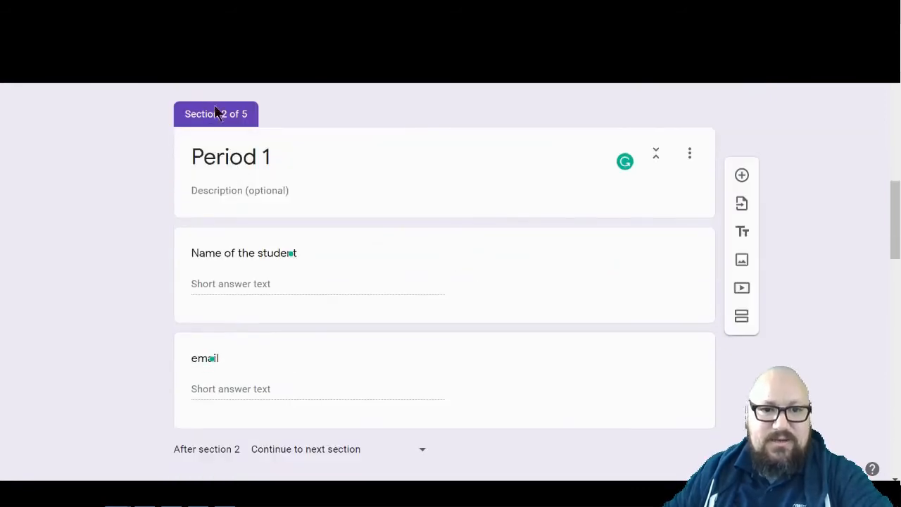
scroll(286, 183, "down", 1)
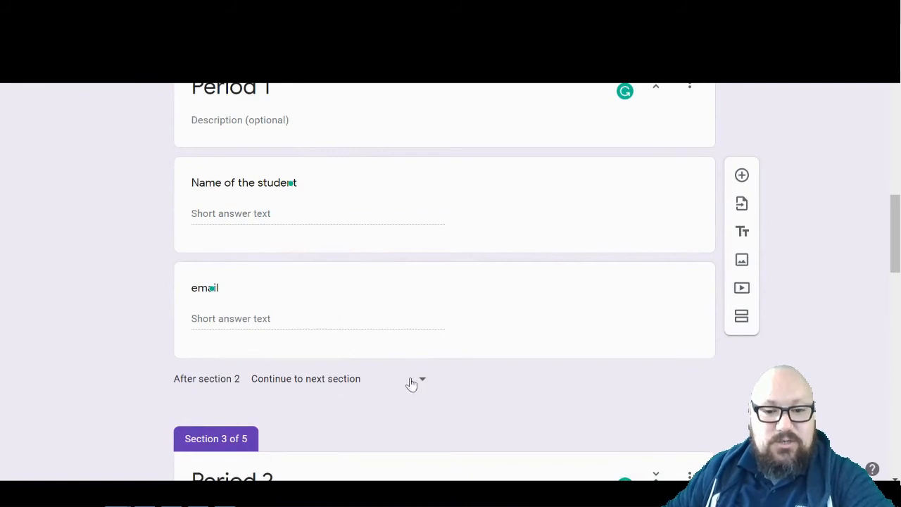
left_click(420, 384)
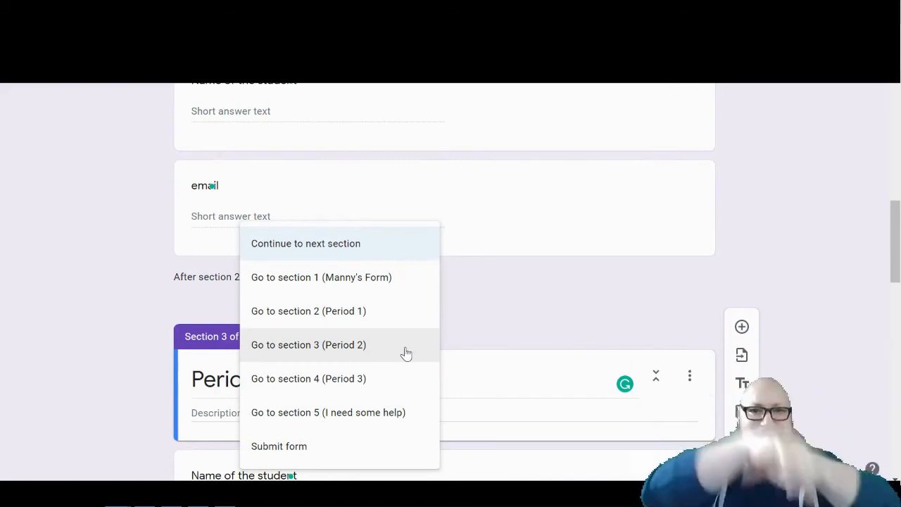
left_click(345, 446)
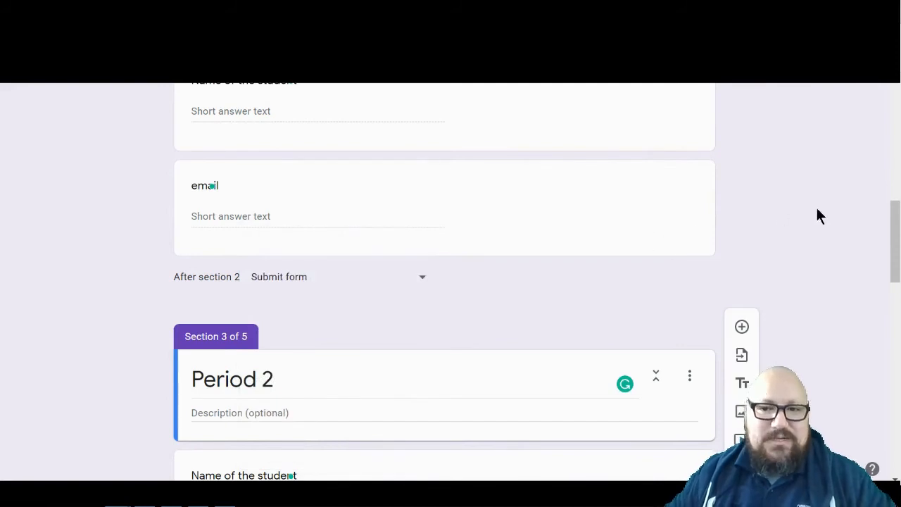
Set the form to submit after section 3 (Period 2).
scroll(820, 242, "up", 1)
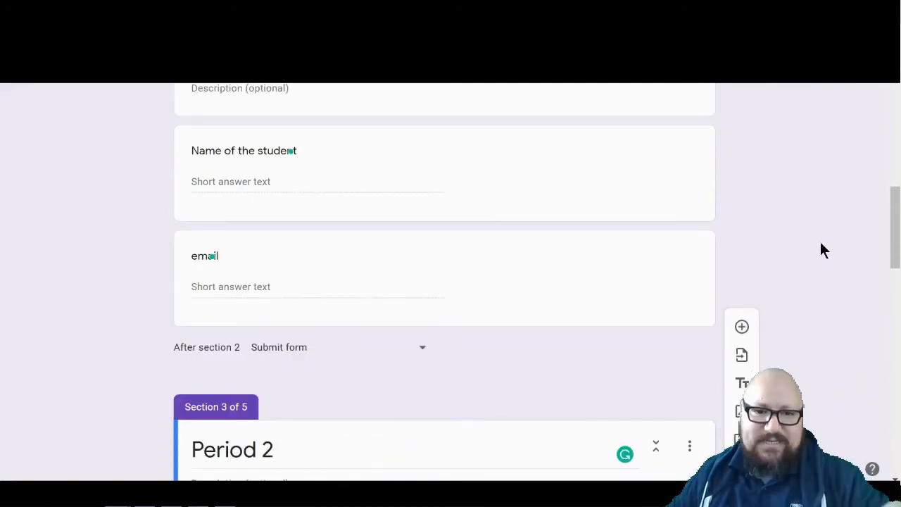
scroll(817, 243, "down", 4)
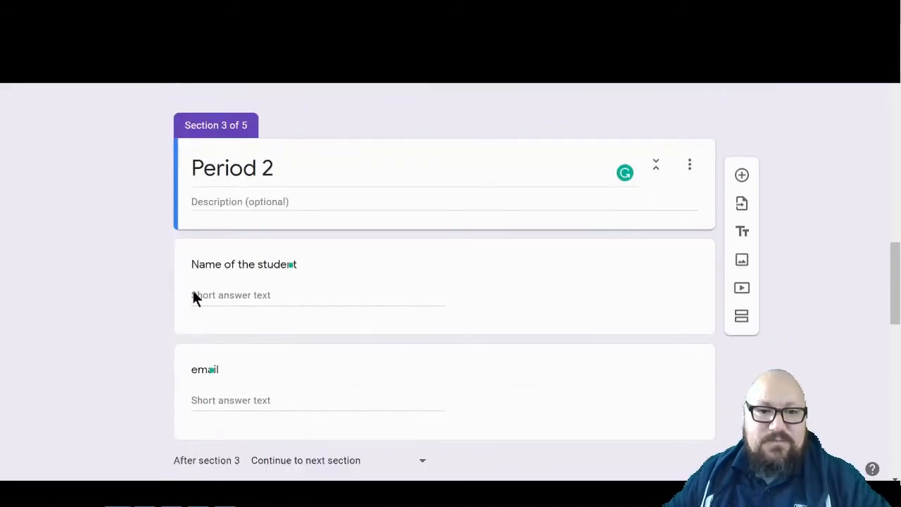
scroll(302, 307, "down", 1)
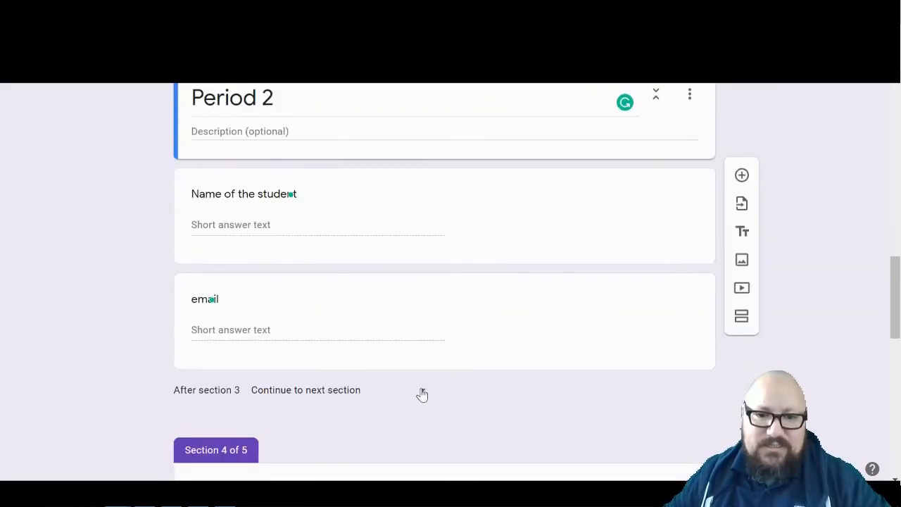
left_click(423, 393)
left_click(310, 448)
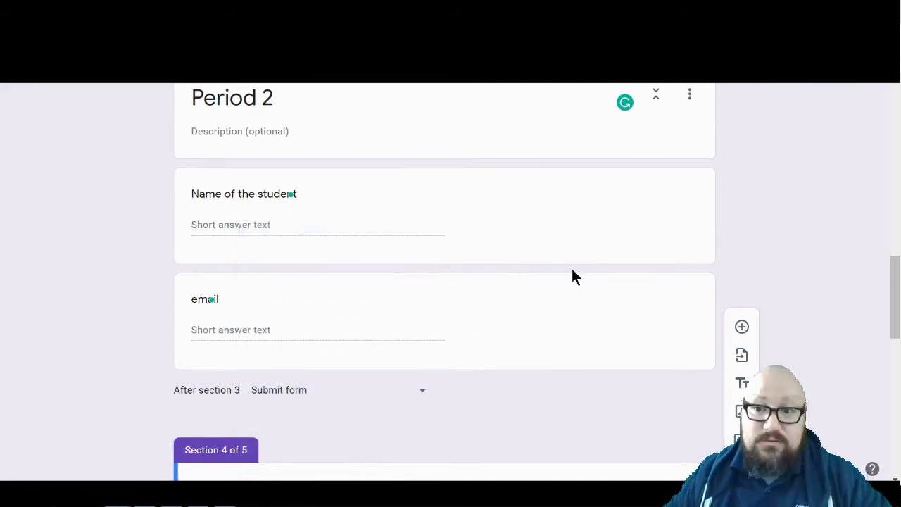
Enable going to a section based on the answer for the "How is your conference going?" question in the Period 3 section.
scroll(831, 363, "down", 5)
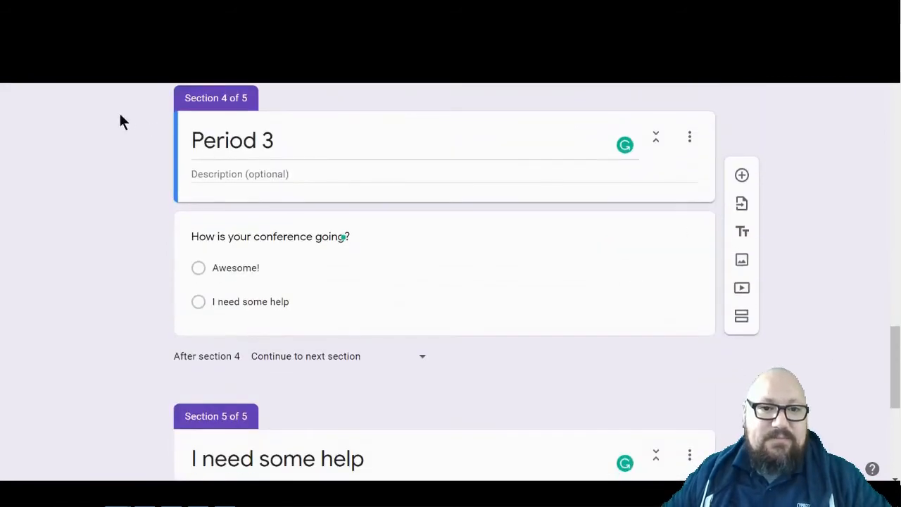
left_click(633, 261)
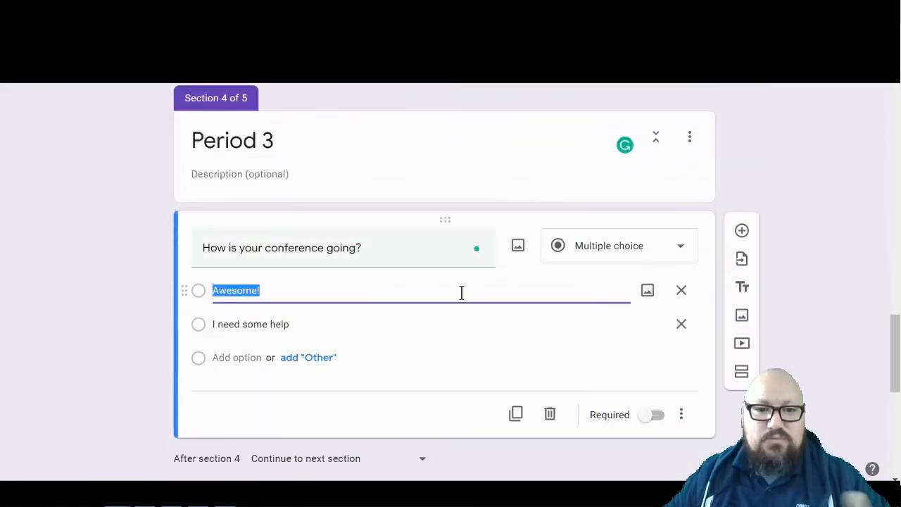
left_click(682, 415)
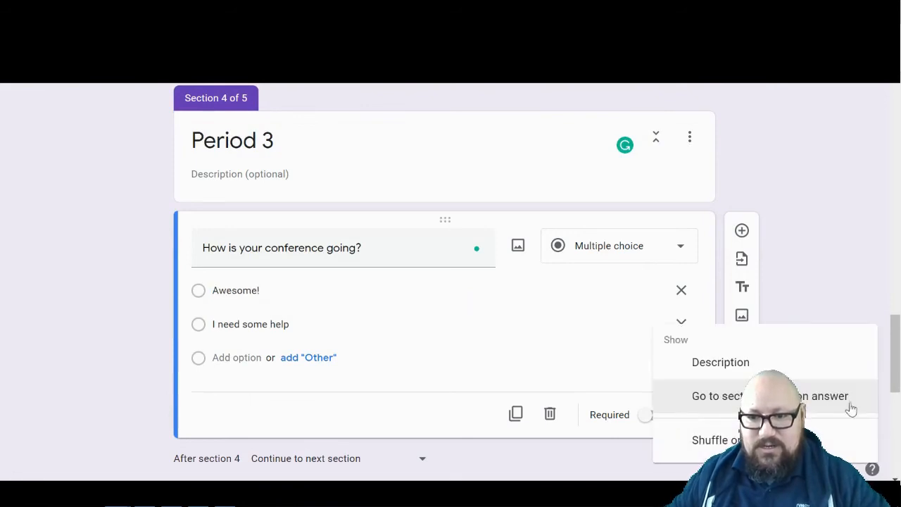
left_click(858, 403)
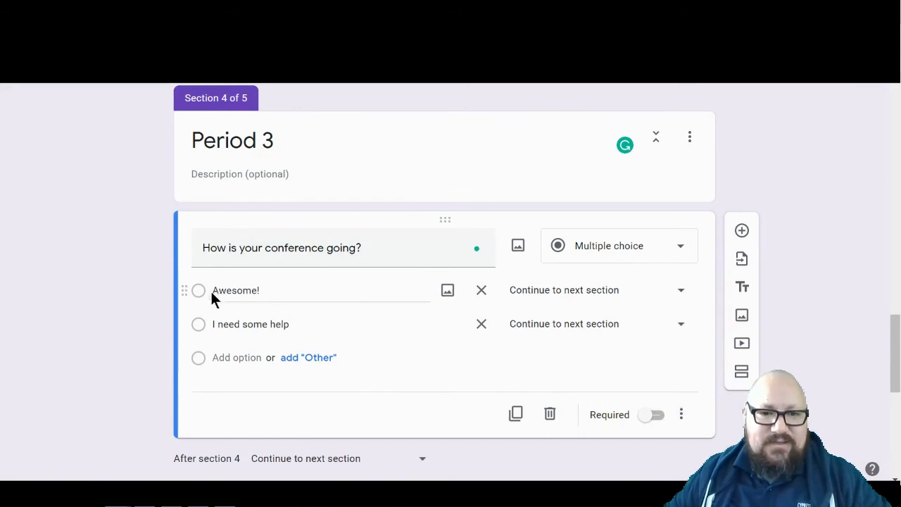
Route the answer "Awesome!" to Submit form and "I need some help" to section 5 (I need some help).
left_click(680, 294)
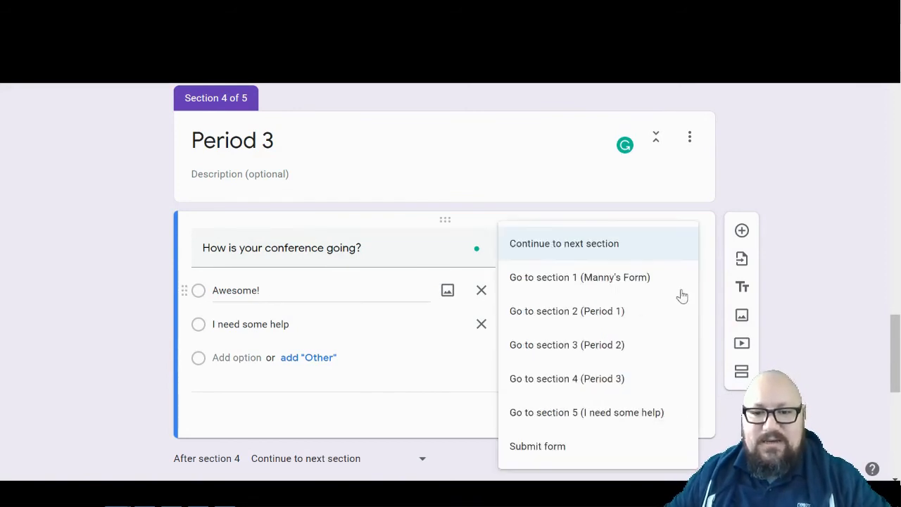
left_click(539, 456)
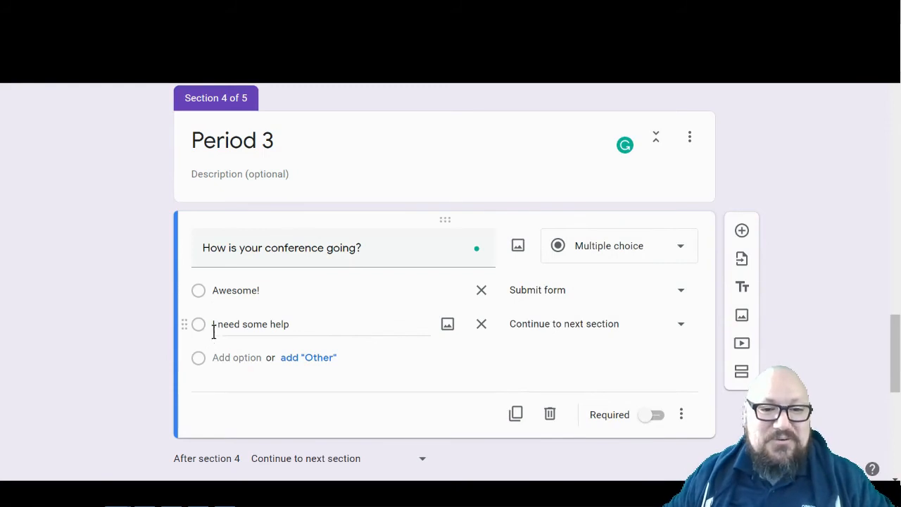
left_click(680, 324)
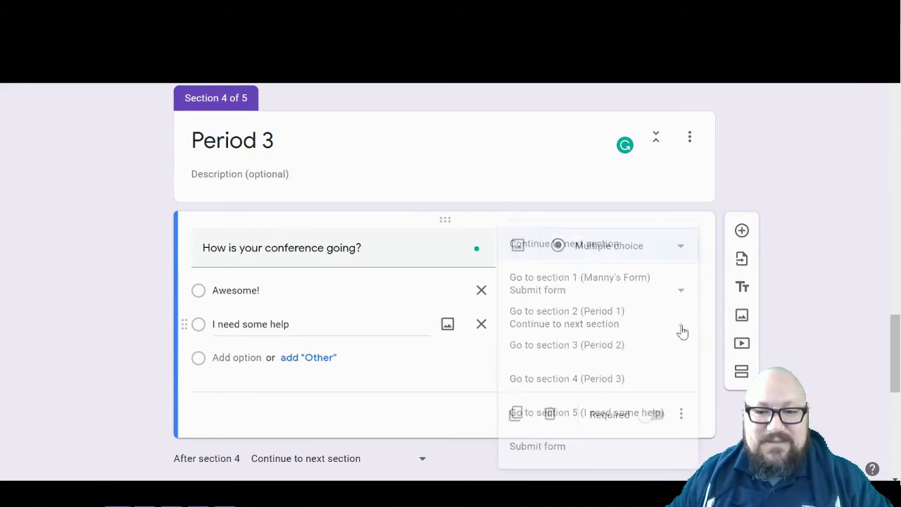
left_click(669, 420)
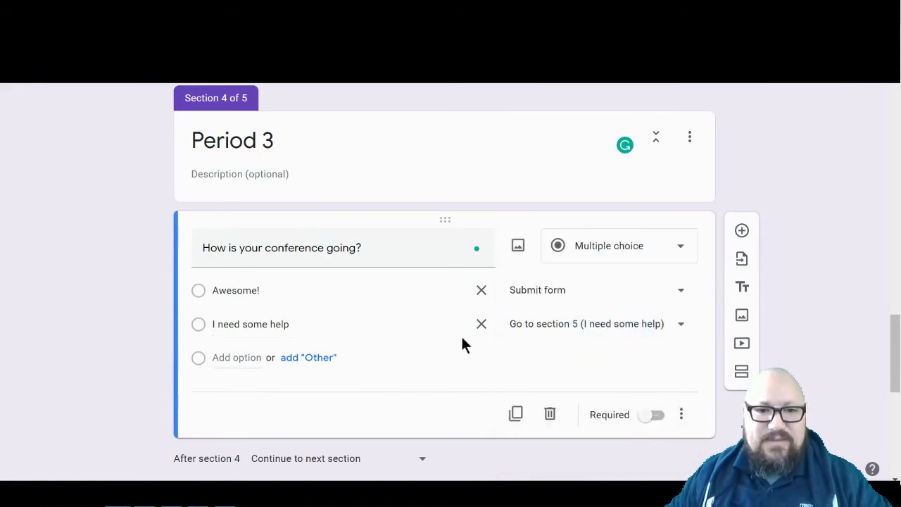
Review the routing after sections 3 and 4 and the video in the "I need some help" section, and return to the form's beginning.
scroll(858, 328, "up", 4)
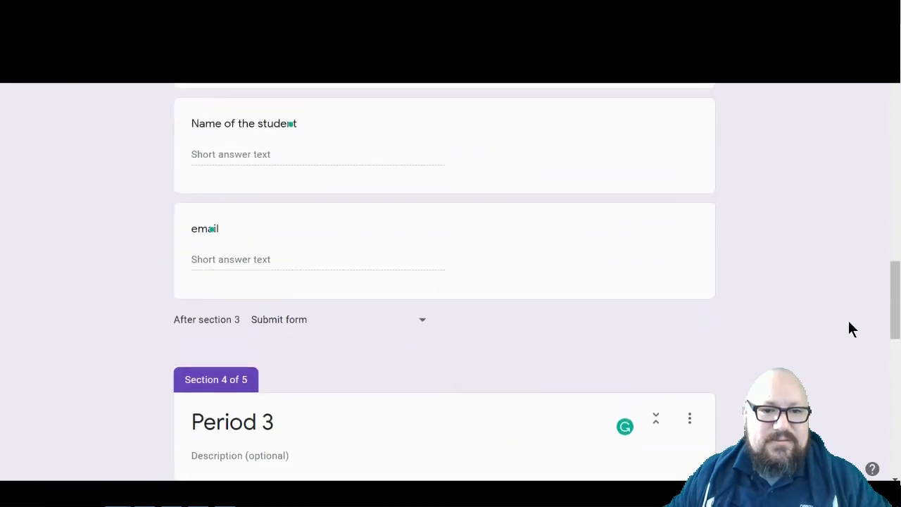
scroll(848, 328, "down", 7)
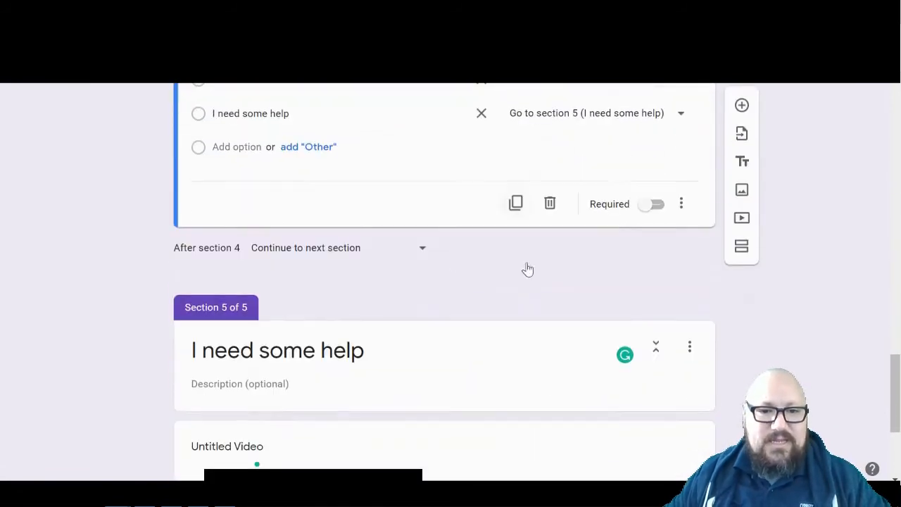
scroll(419, 252, "down", 3)
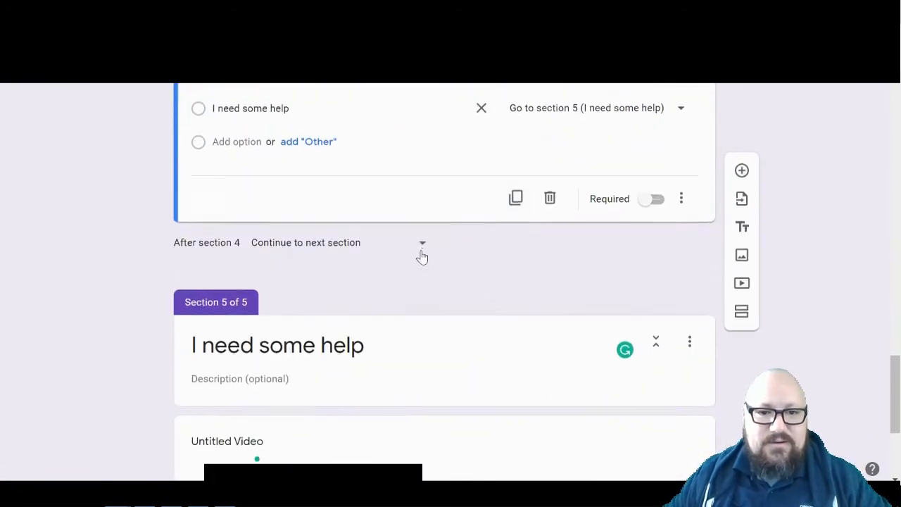
scroll(418, 239, "up", 4)
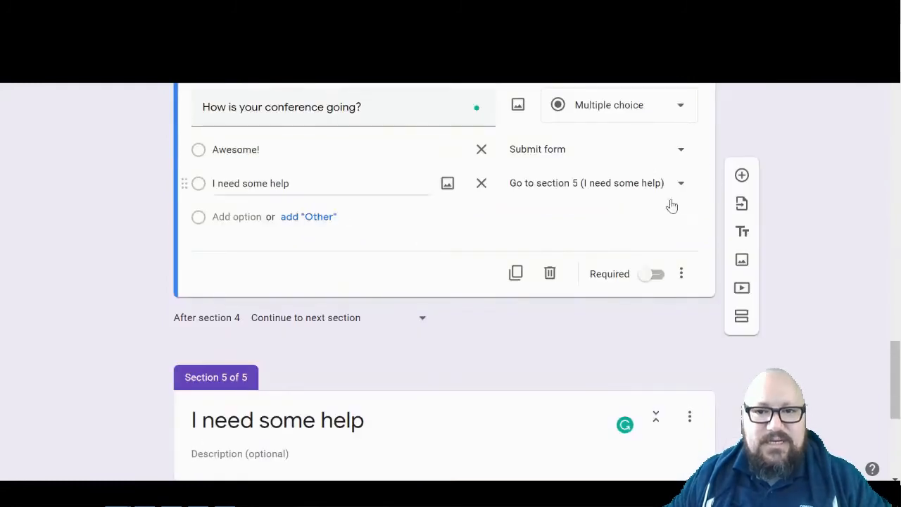
scroll(534, 243, "down", 2)
scroll(364, 352, "down", 3)
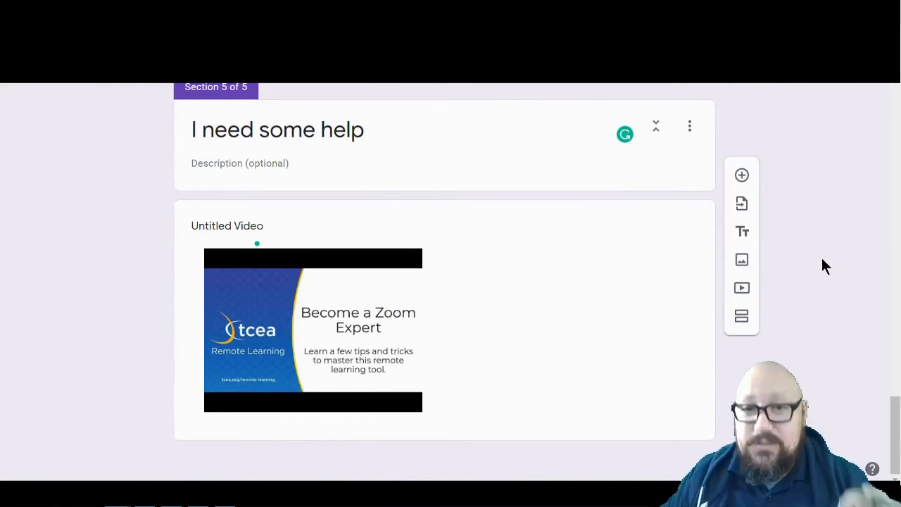
scroll(821, 258, "up", 20)
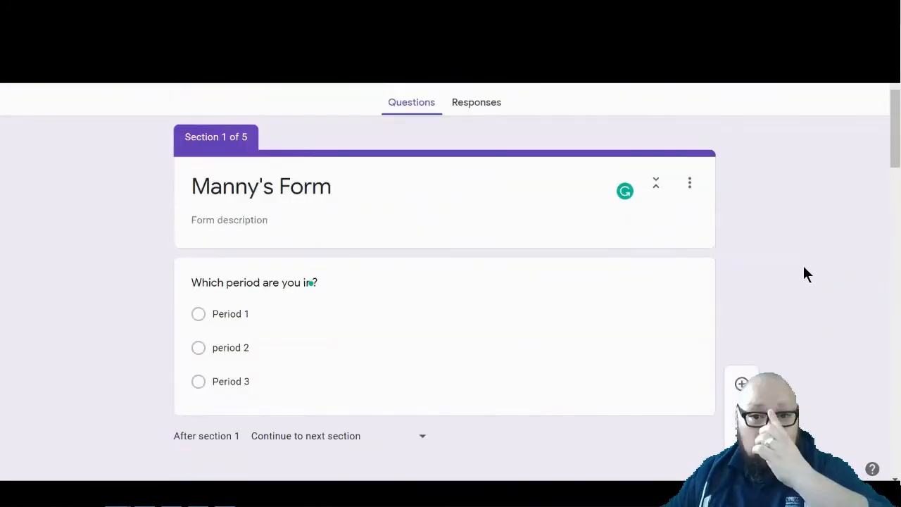
scroll(810, 275, "up", 1)
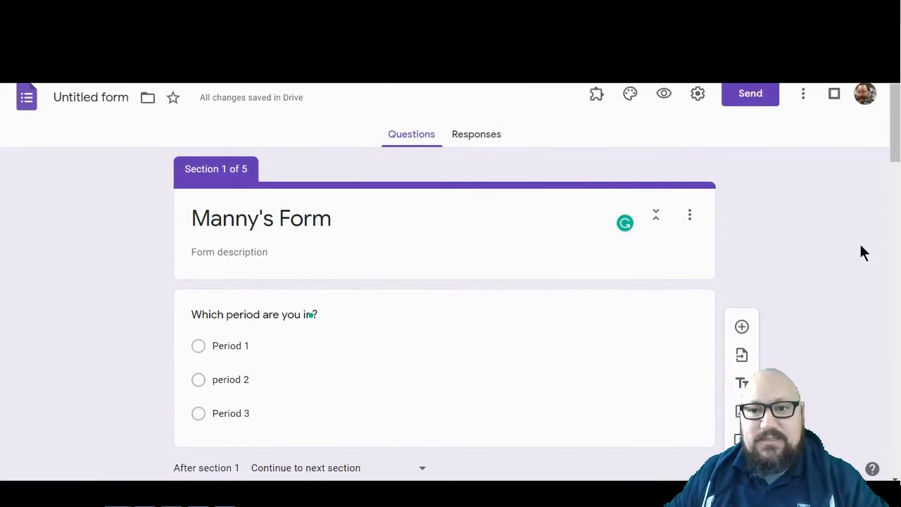
Preview the form, test the path for the Period 1 answer and go back to the period question.
left_click(663, 97)
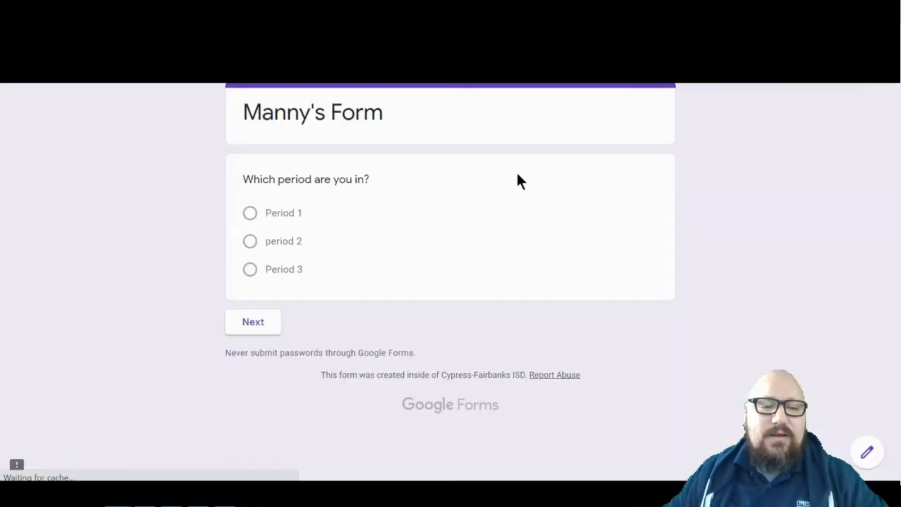
left_click(250, 214)
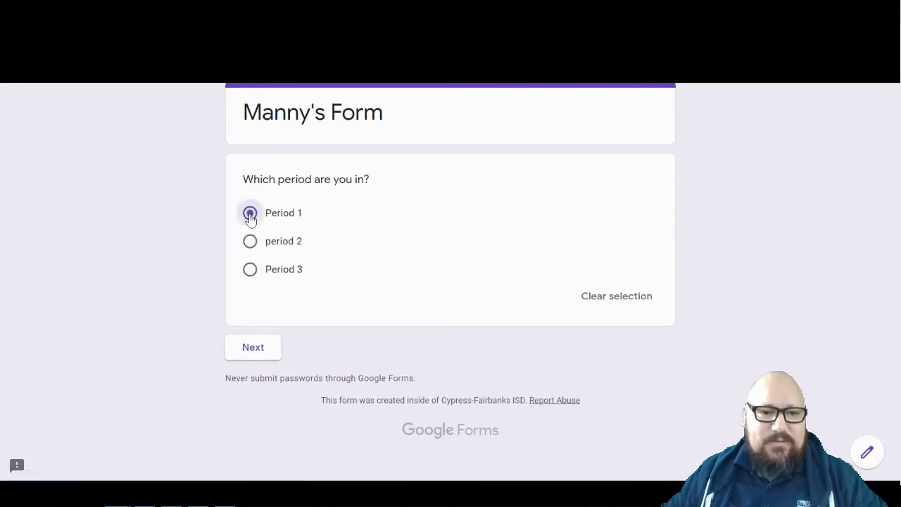
left_click(261, 344)
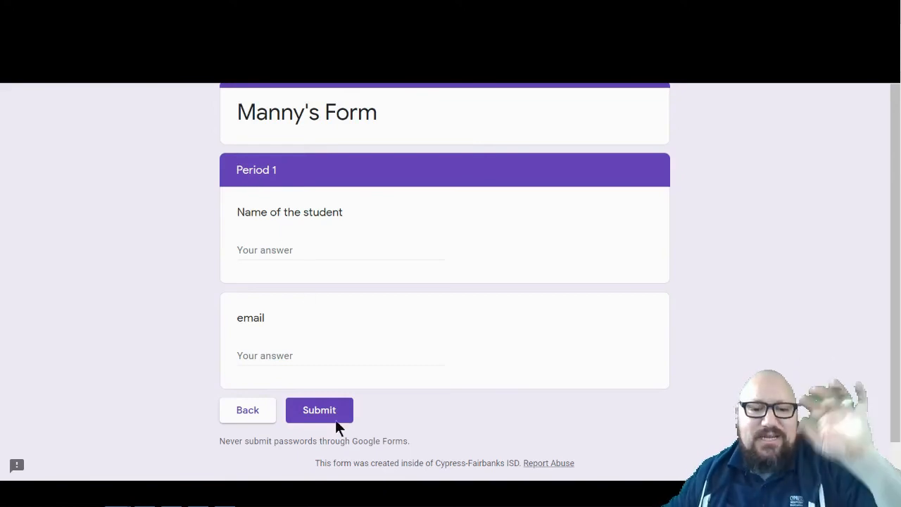
left_click(272, 402)
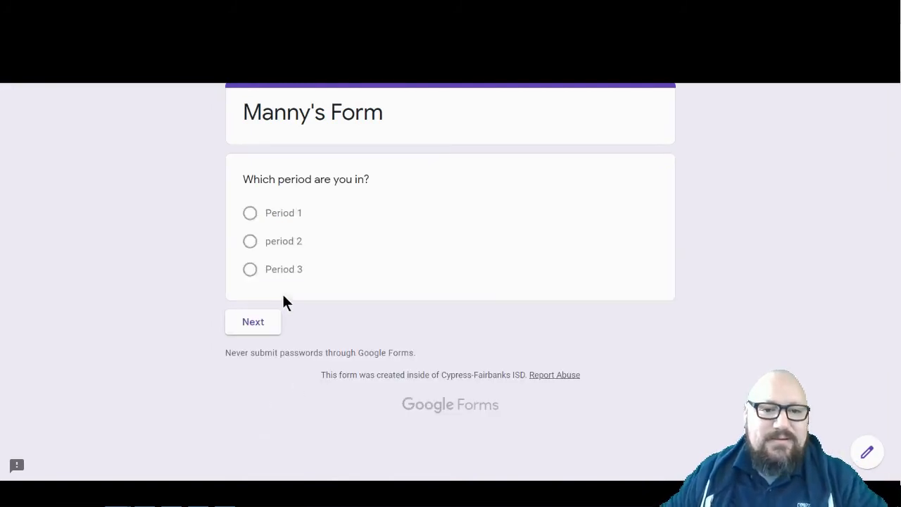
Test the path for the period 2 answer in the preview and go back to the period question.
left_click(251, 243)
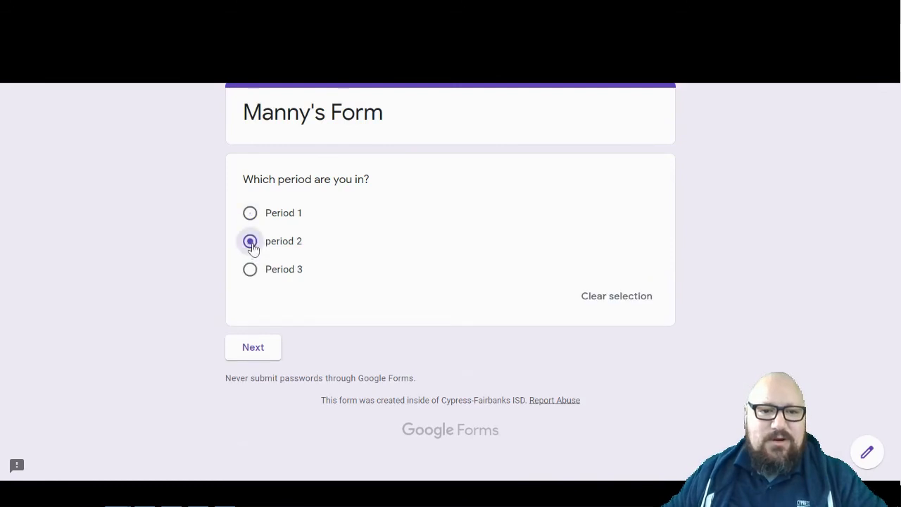
left_click(262, 351)
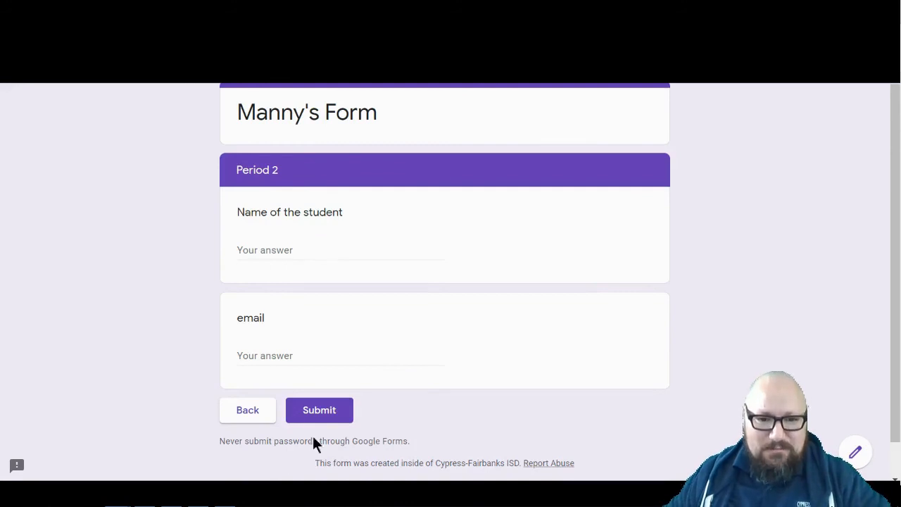
left_click(254, 411)
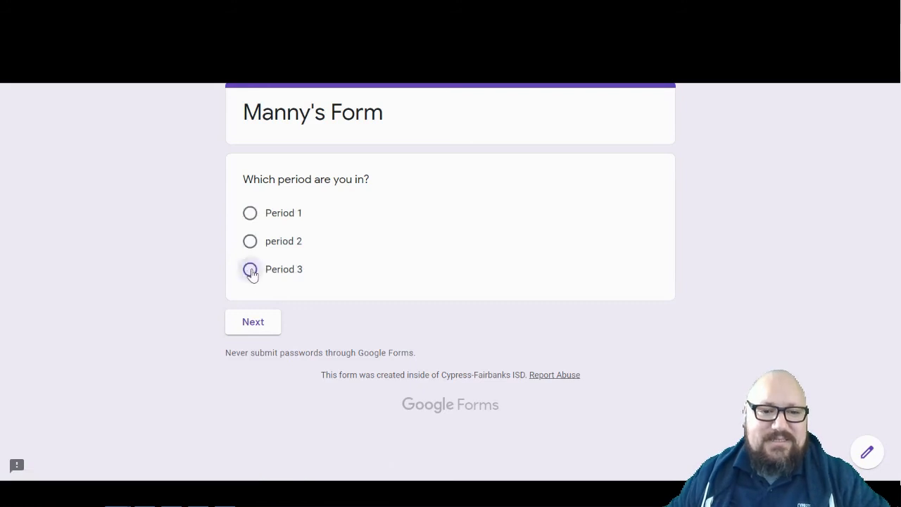
Test the Period 3 path in the preview, continuing once with the answer "Awesome!" and once with "I need some help".
left_click(251, 270)
left_click(254, 348)
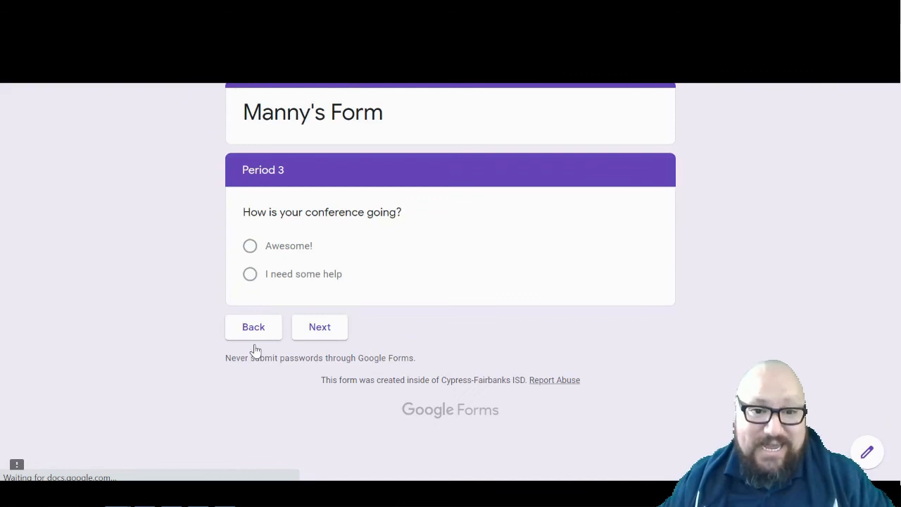
left_click(248, 245)
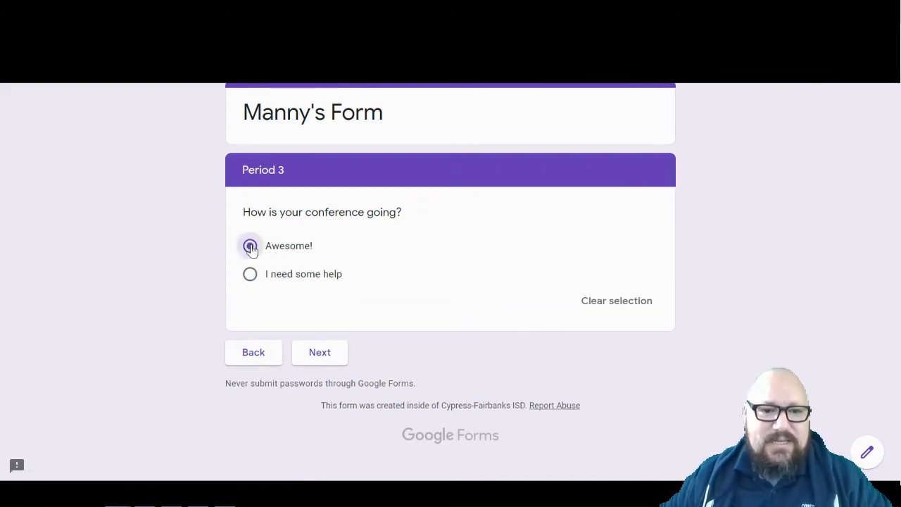
left_click(332, 358)
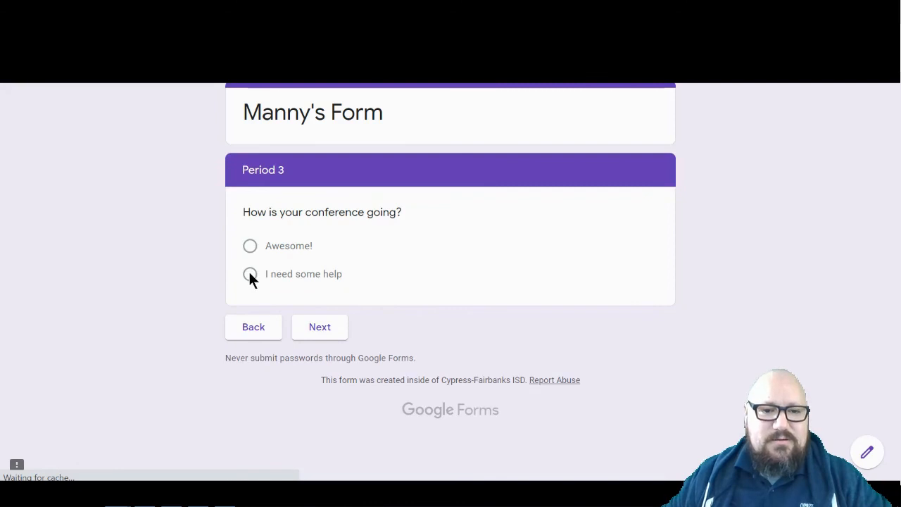
left_click(250, 274)
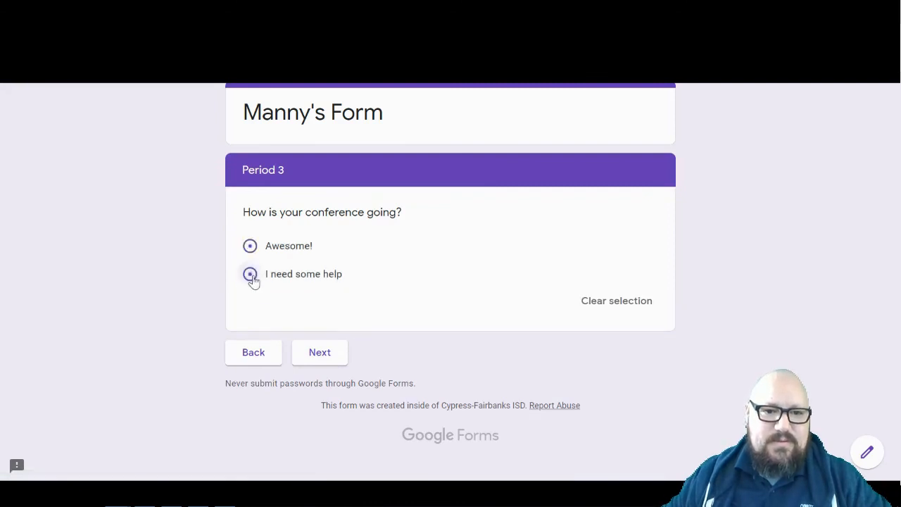
left_click(331, 356)
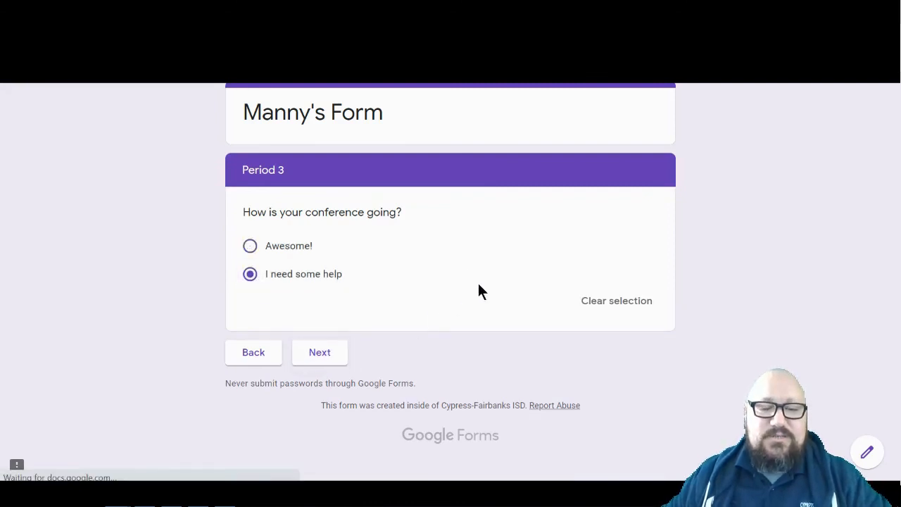